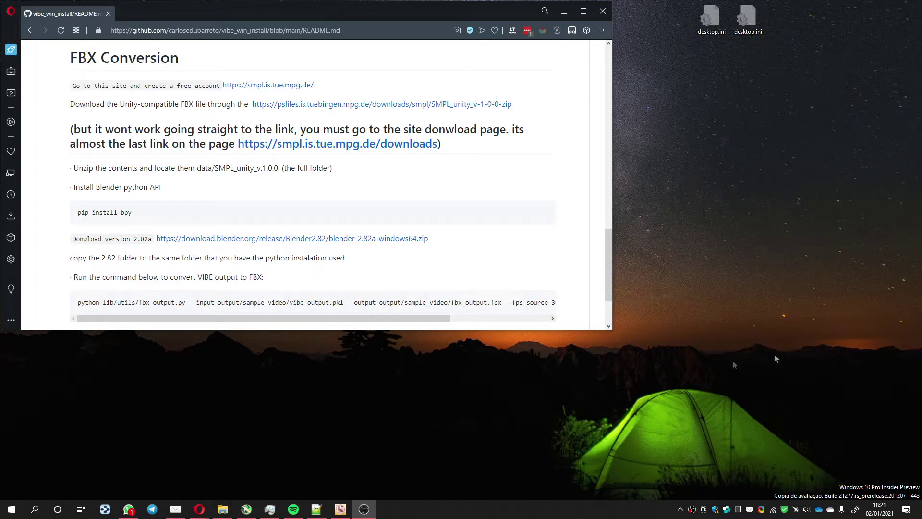
Step: Try the direct SMPL_unity_v-1-0-0-zip download link in the README's FBX Conversion section, and close the page it opens
left_click_drag(609, 293, 607, 273)
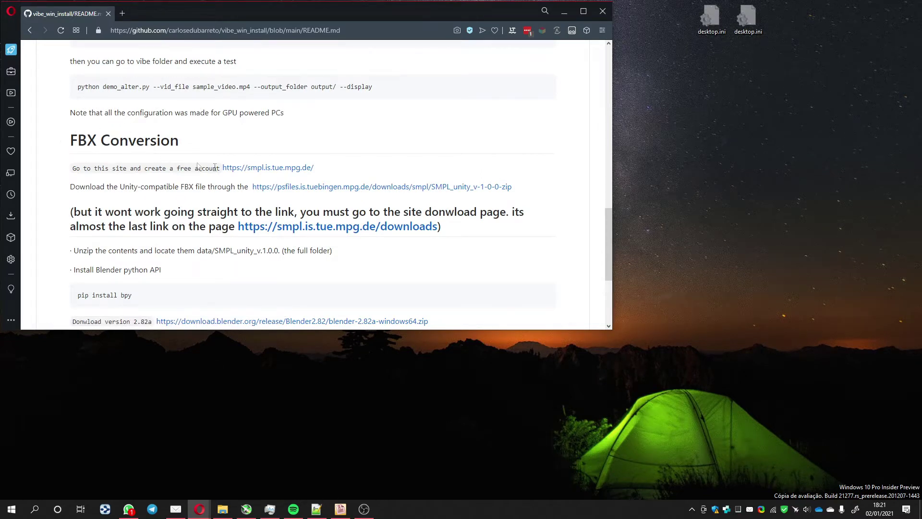
scroll(178, 240, "down", 1)
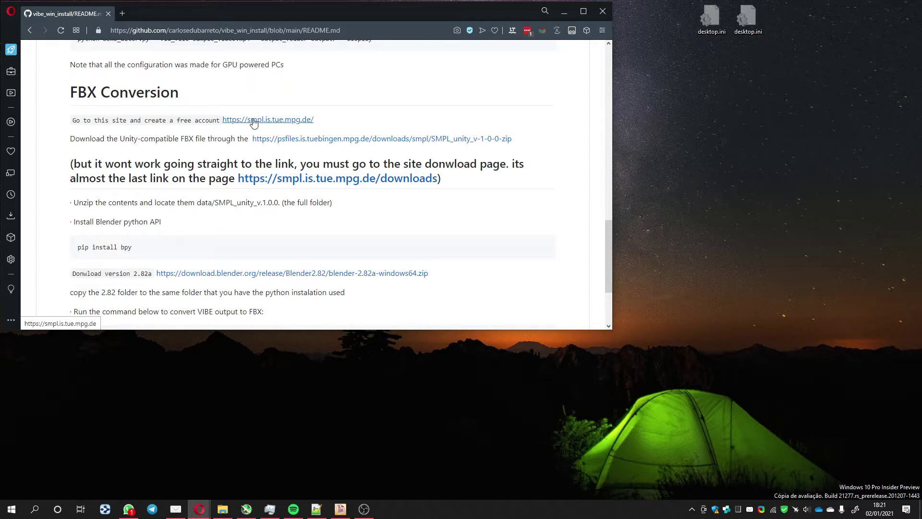
middle_click(293, 140)
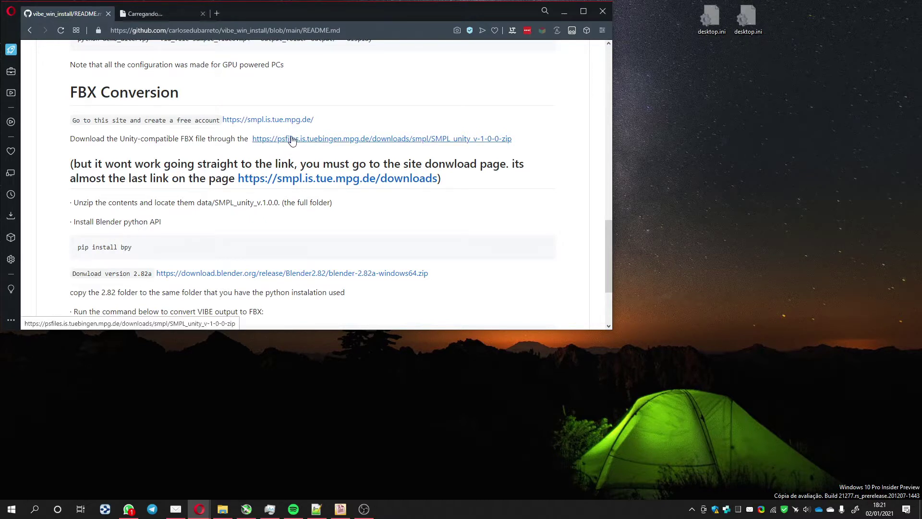
left_click(183, 13)
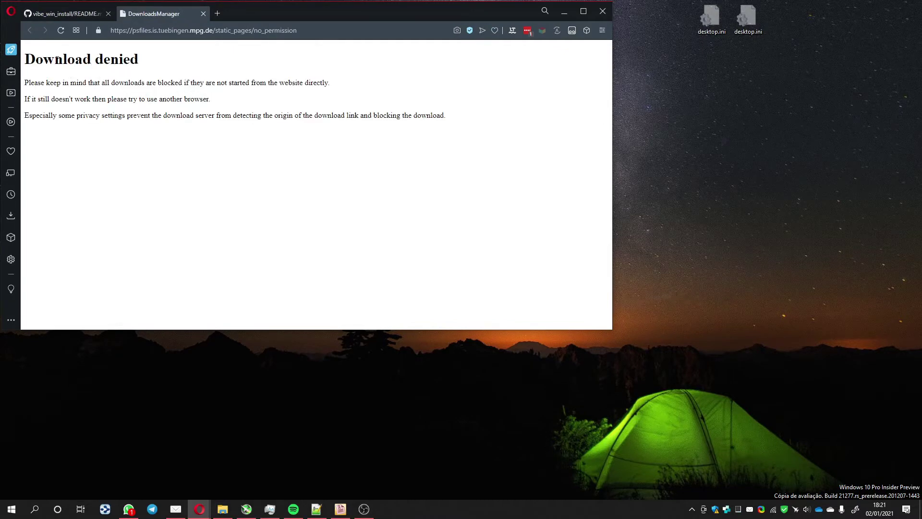
left_click(203, 14)
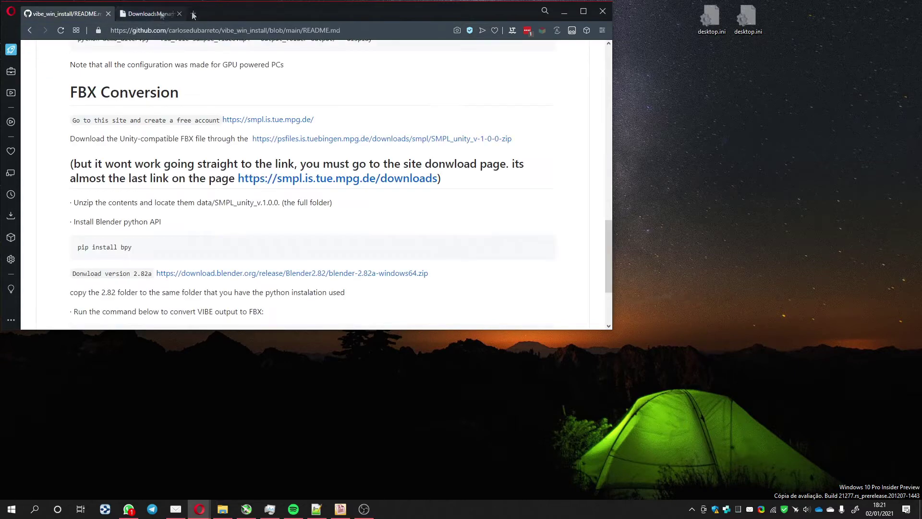
Step: Open the SMPL website from the README's account link and go to its Downloads page
middle_click(255, 123)
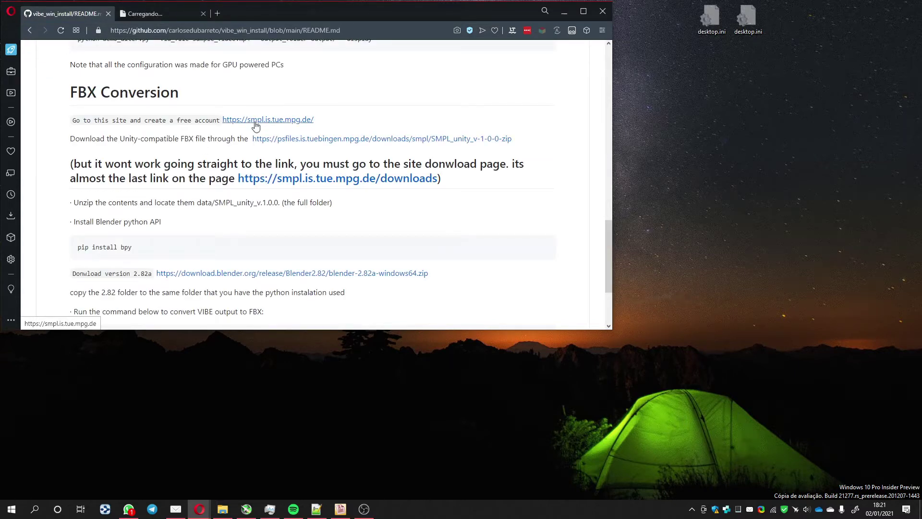
left_click(166, 14)
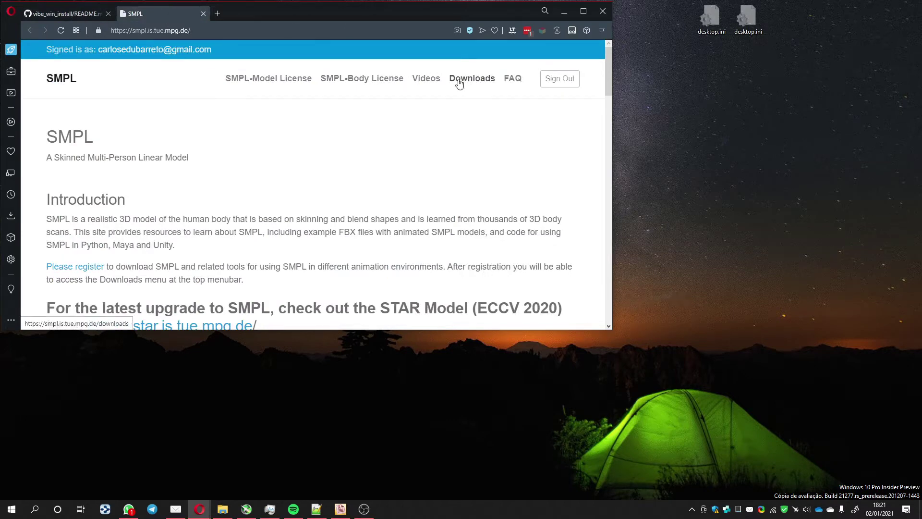
scroll(458, 93, "down", 1)
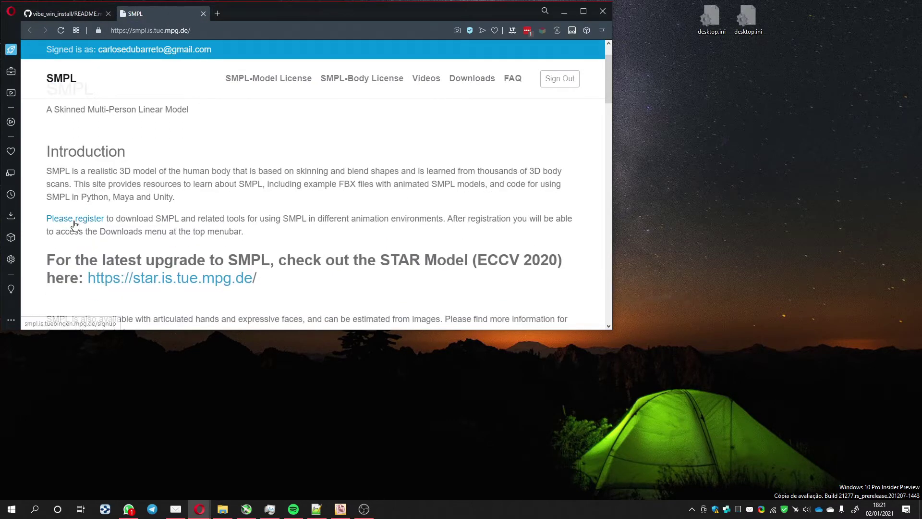
scroll(330, 168, "up", 1)
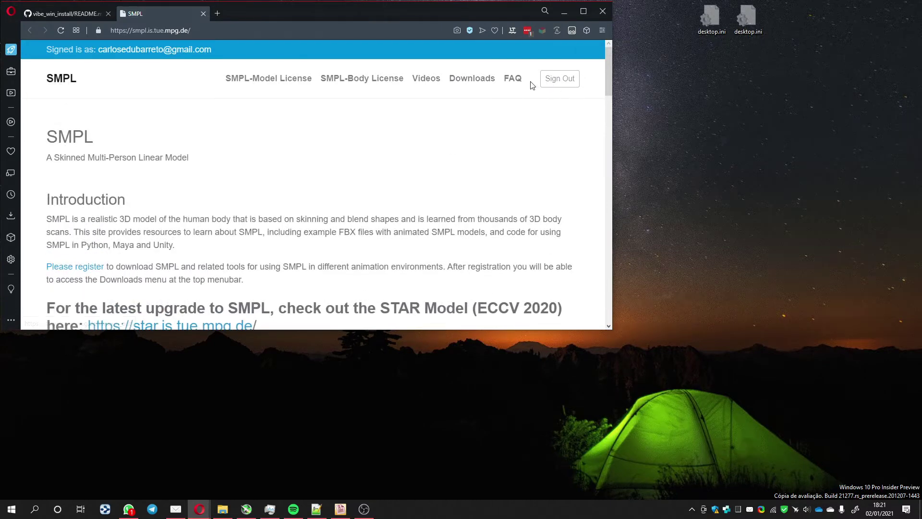
left_click(465, 82)
Step: Start the version 1.0.0 for Unity download from the SMPL downloads page, cancel saving it and close the page
scroll(254, 135, "down", 2)
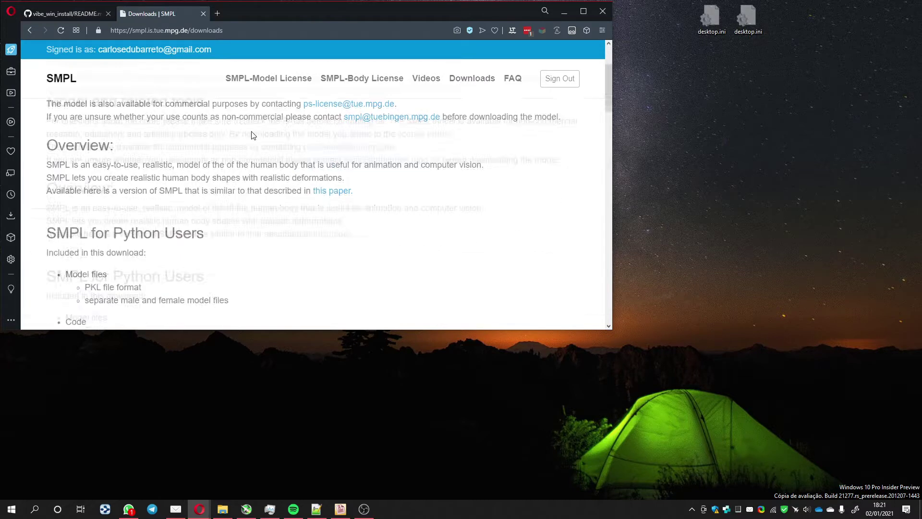
scroll(253, 135, "down", 20)
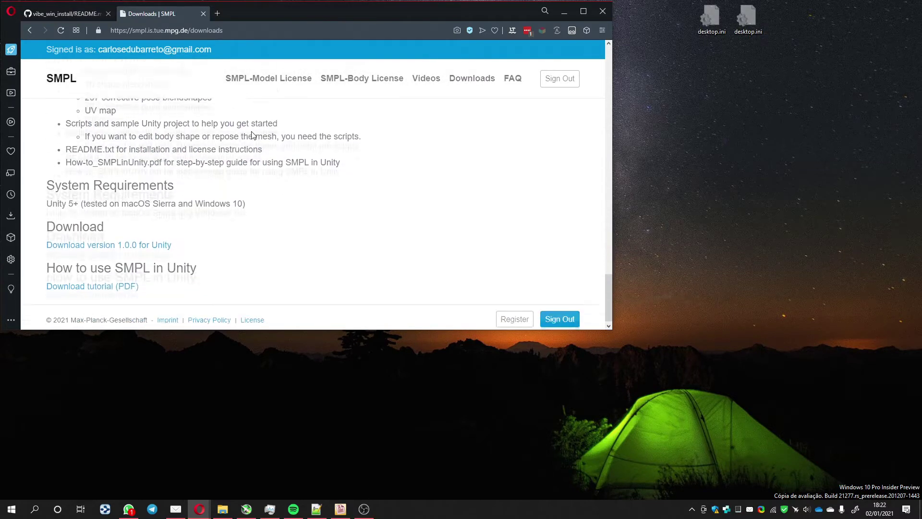
left_click(112, 244)
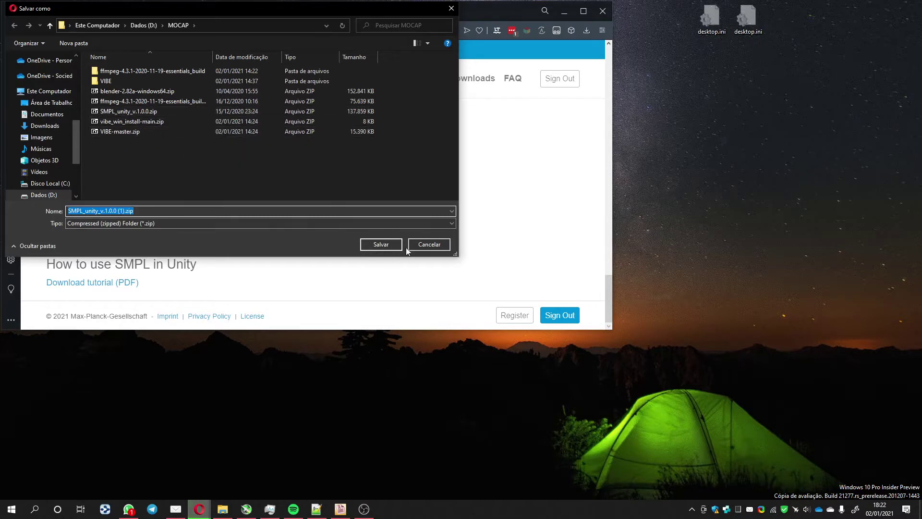
left_click(434, 246)
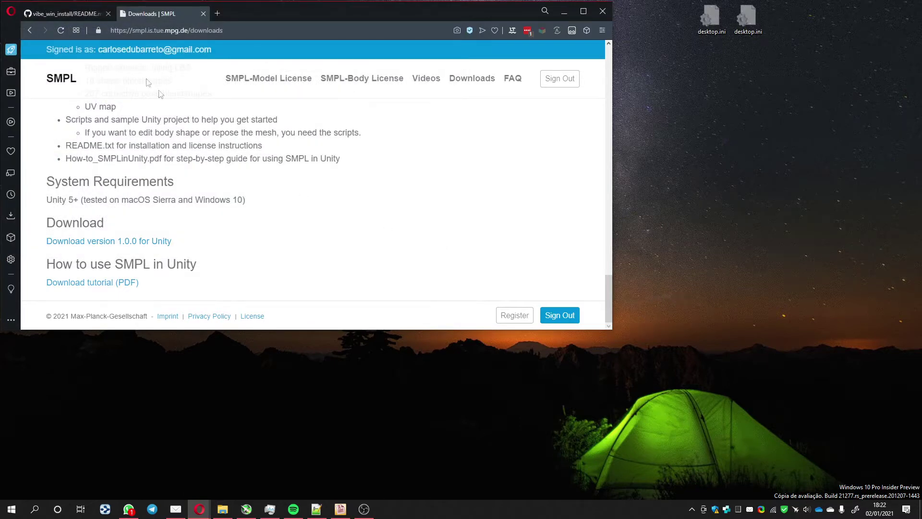
left_click(203, 13)
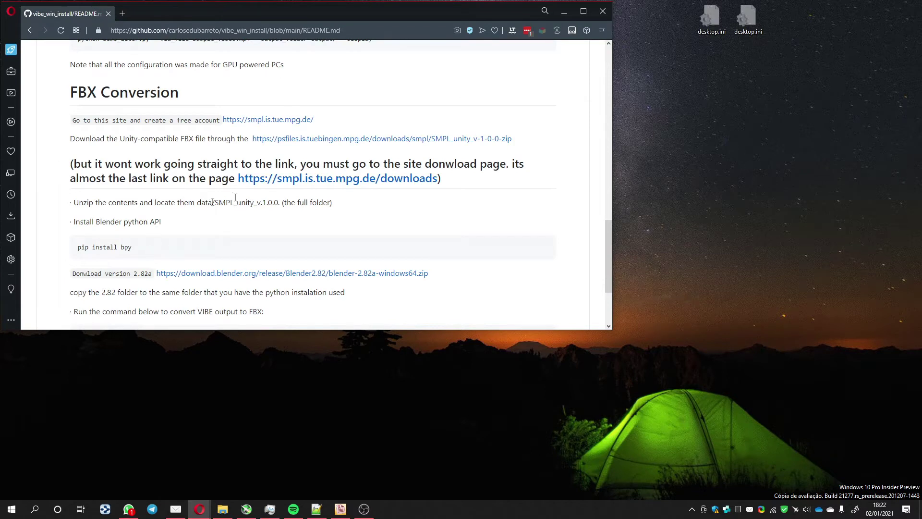
Step: Open the official VIBE project repository from the README and review its FBX and glTF output instructions
left_click_drag(75, 202, 234, 202)
left_click_drag(182, 230, 87, 137)
scroll(187, 133, "up", 1)
scroll(187, 133, "up", 10)
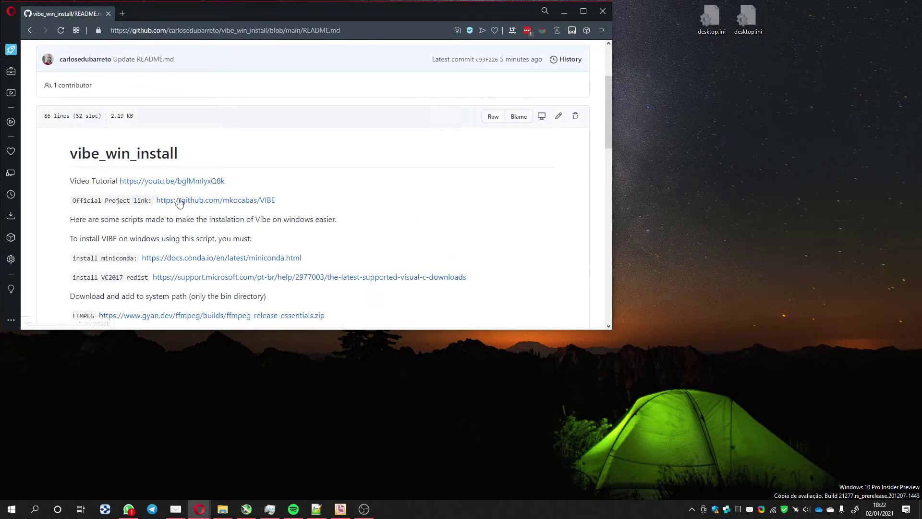
middle_click(191, 204)
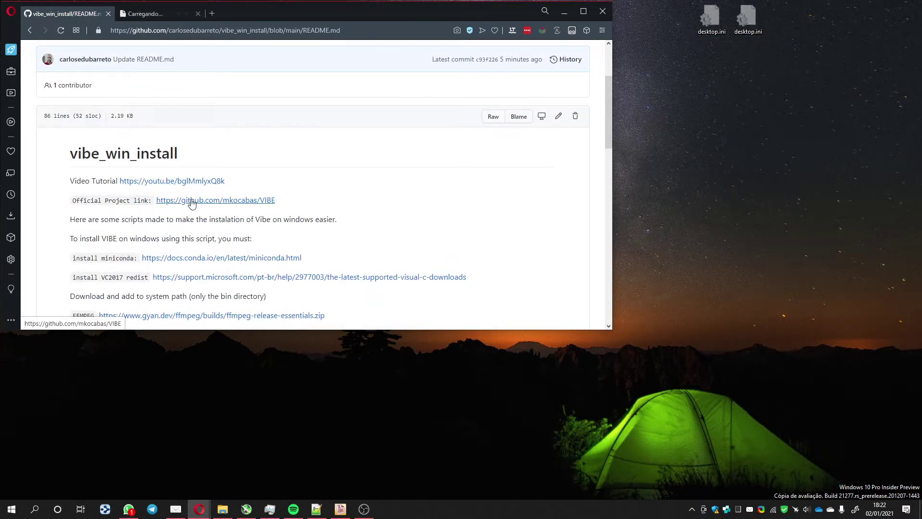
left_click(145, 12)
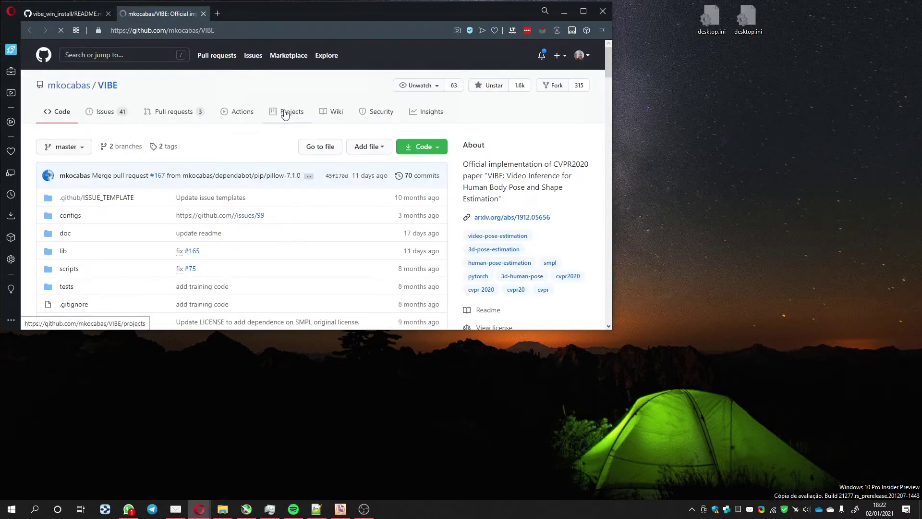
scroll(262, 183, "down", 15)
scroll(263, 183, "down", 10)
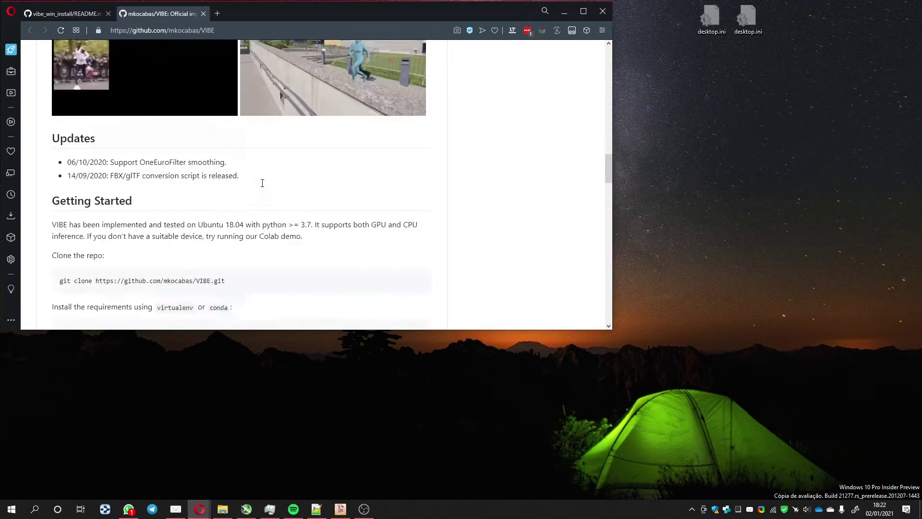
scroll(262, 183, "down", 5)
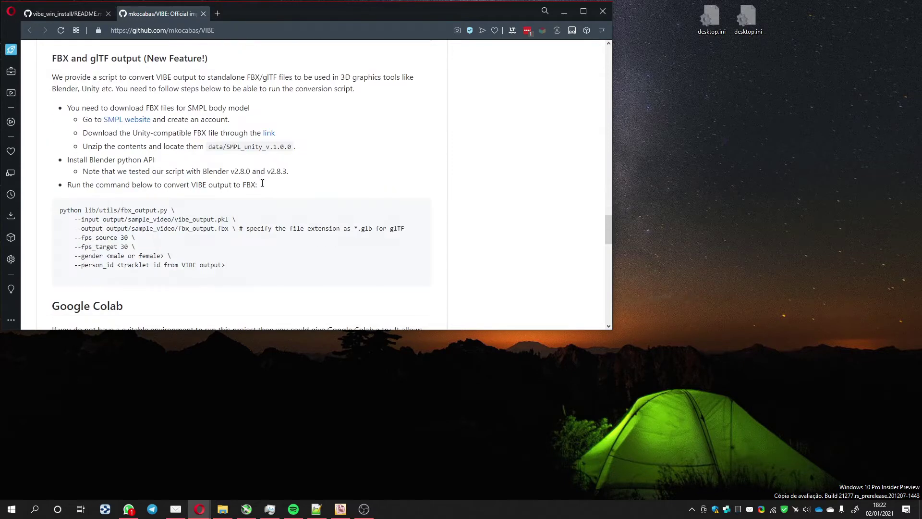
scroll(263, 183, "up", 2)
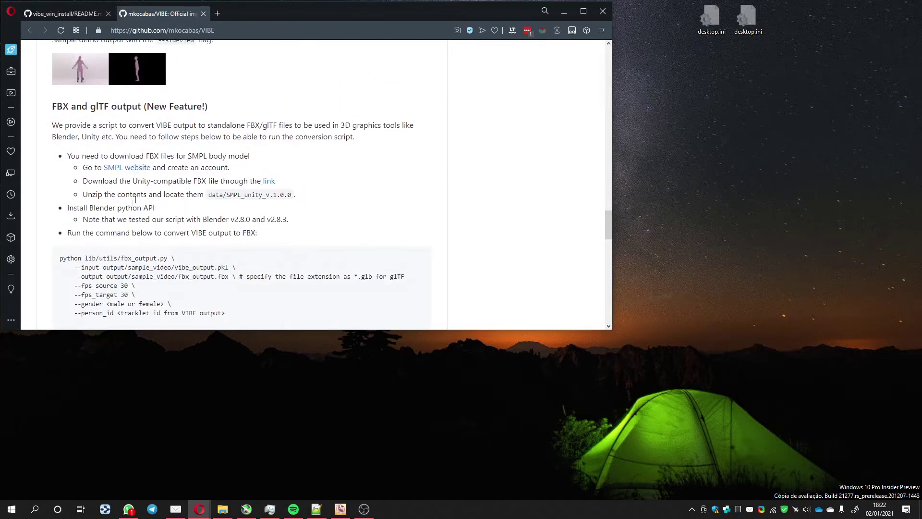
left_click(203, 14)
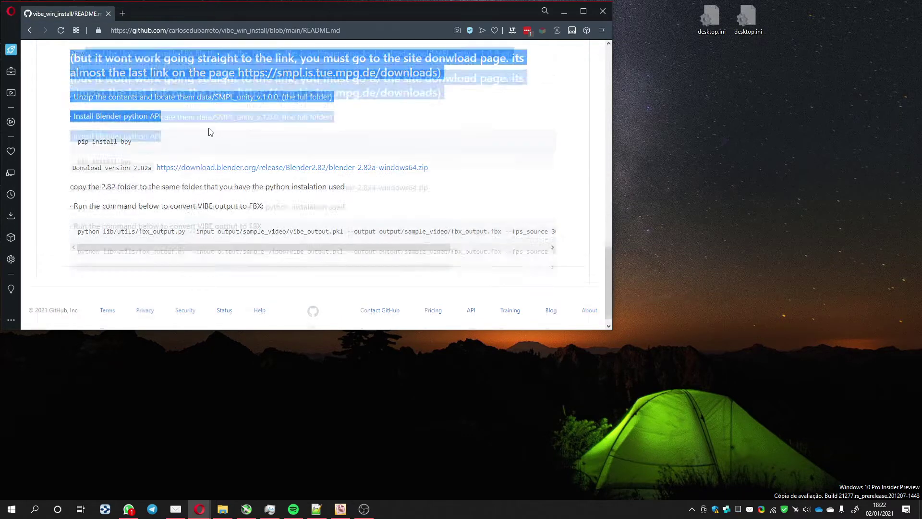
Step: Highlight the README's unzip instruction, and open the archive SMPL_unity_v.1.0.0.zip from the MOCAP folder
scroll(210, 132, "up", 3)
left_click(207, 257)
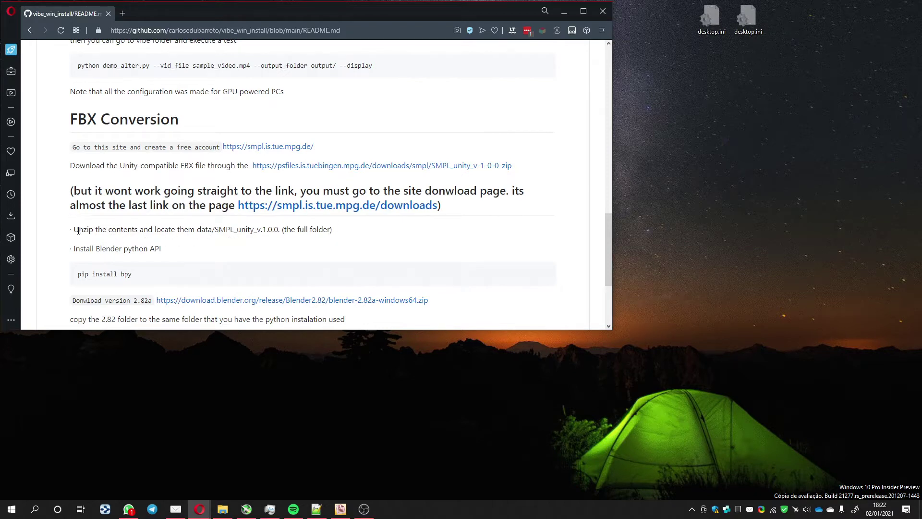
left_click_drag(73, 231, 268, 230)
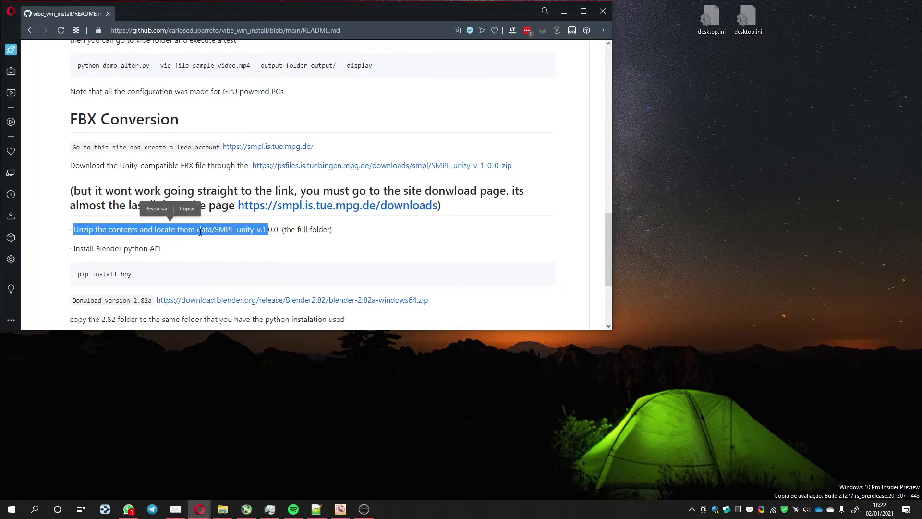
left_click(223, 509)
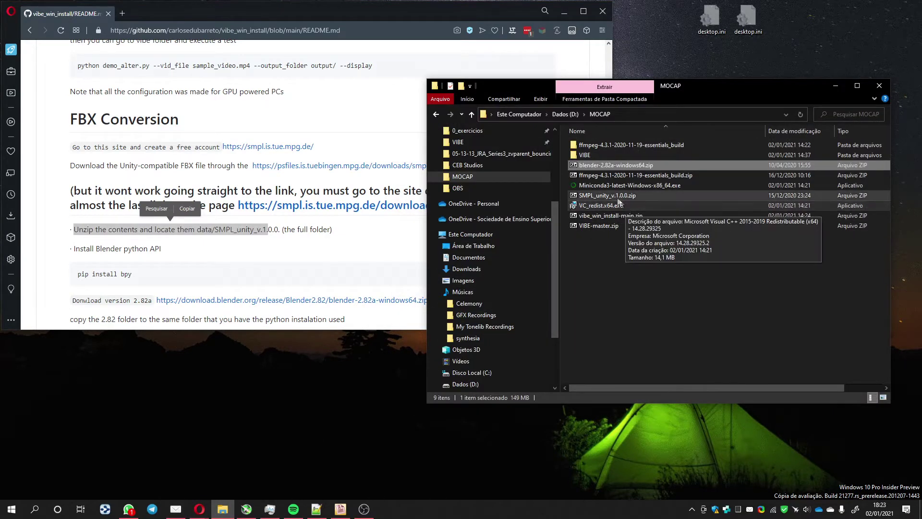
left_click(615, 196)
double_click(615, 196)
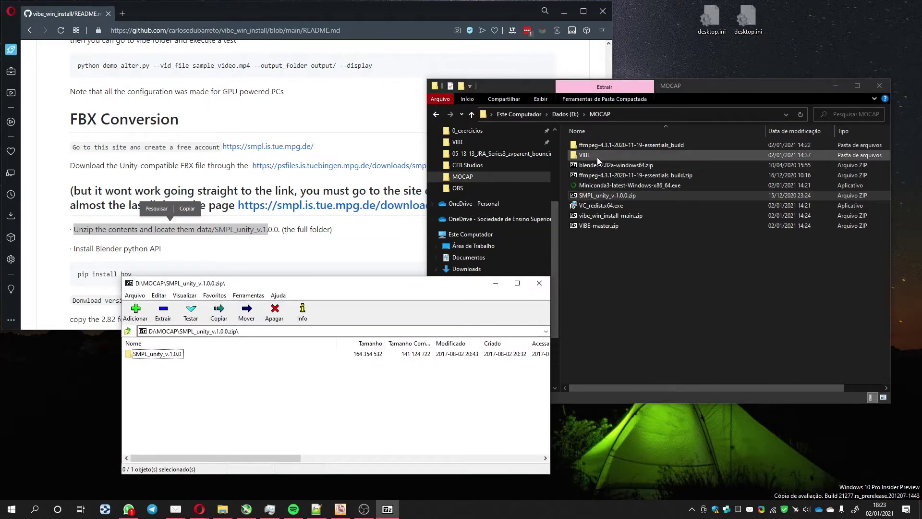
Step: Delete the existing SMPL_unity_v.1.0.0 folder from the data folder inside MOCAP\VIBE
left_click(584, 157)
double_click(583, 157)
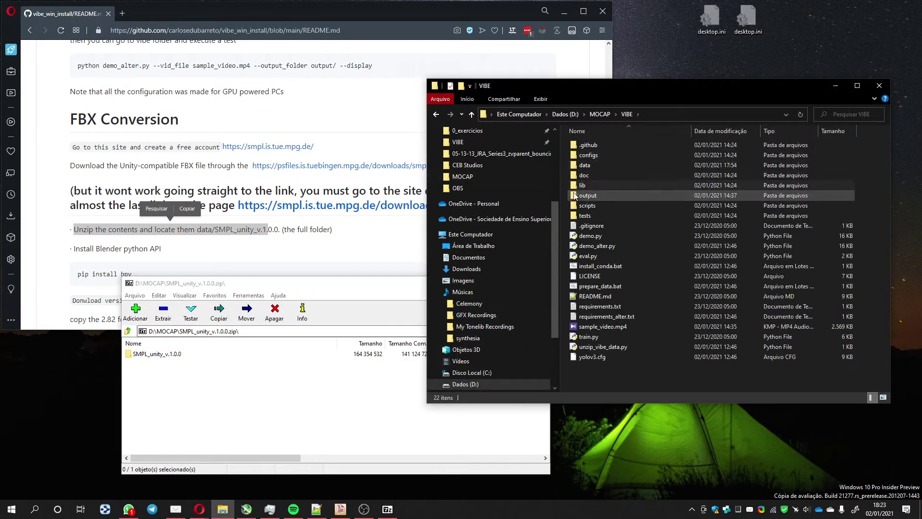
double_click(583, 163)
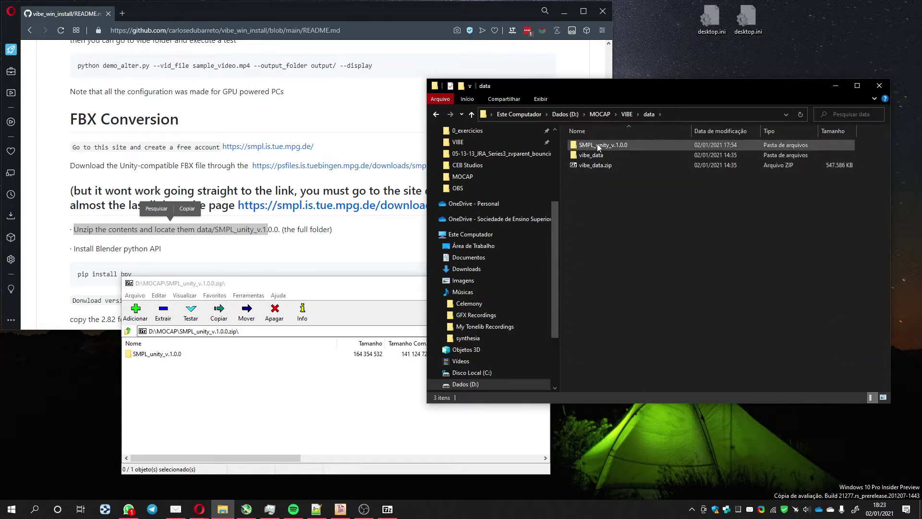
left_click(595, 145)
key("Delete")
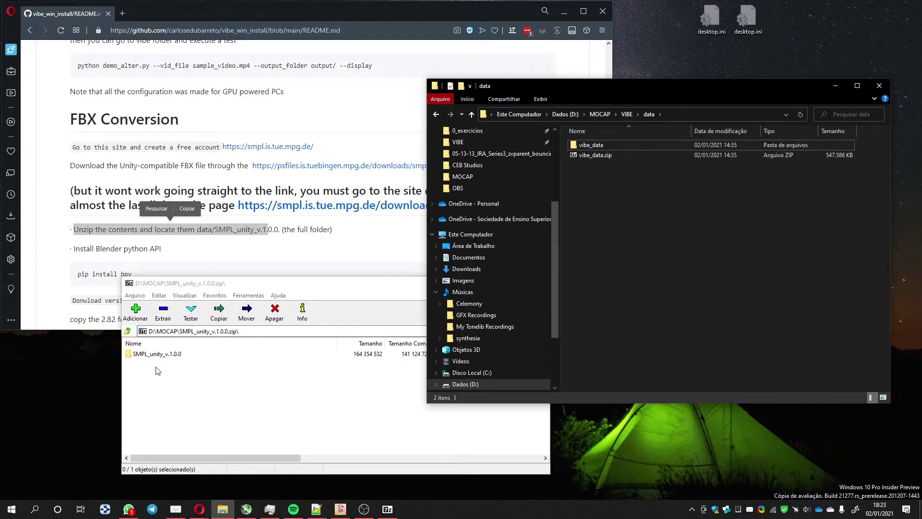
Step: Extract the full SMPL_unity_v.1.0.0 folder from the archive into VIBE\data and close the archive
left_click_drag(161, 356, 630, 235)
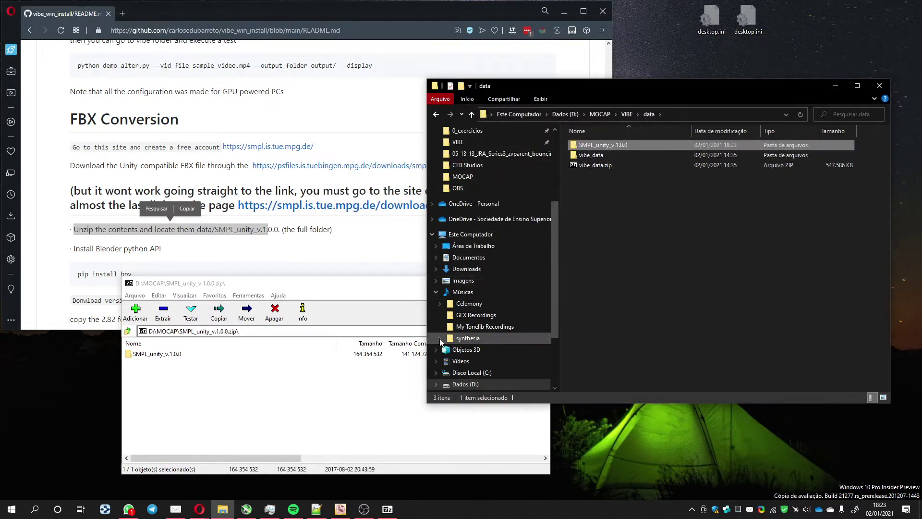
left_click(395, 292)
left_click(538, 283)
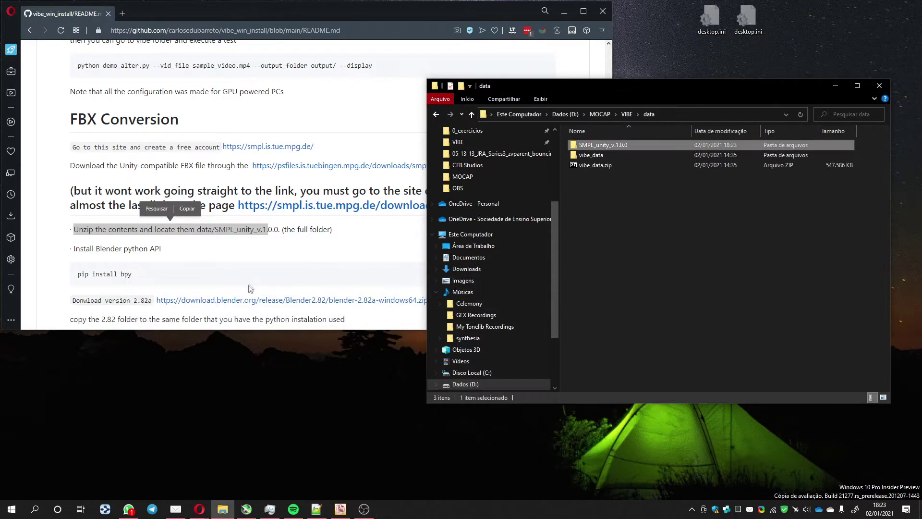
Step: Highlight the README's Install Blender python API instruction and open an Anaconda Prompt (Miniconda3)
left_click_drag(177, 251, 74, 249)
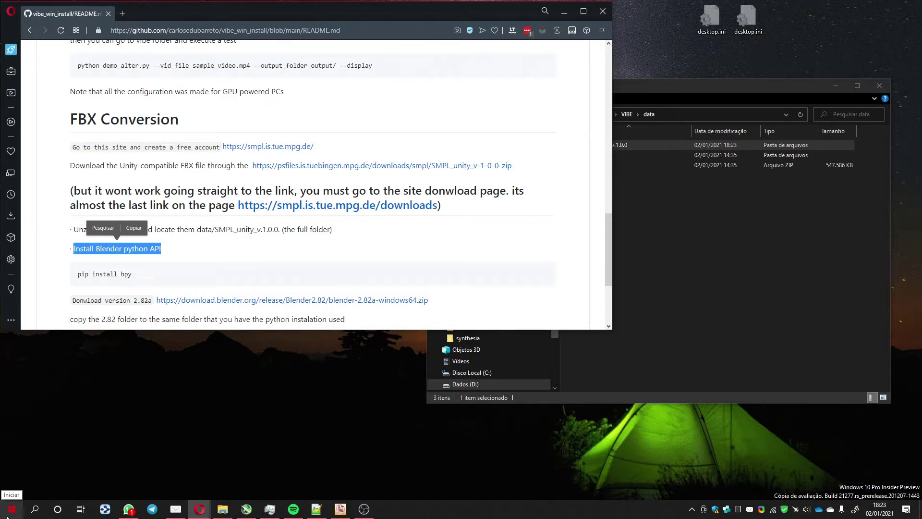
left_click(8, 511)
scroll(65, 379, "down", 3)
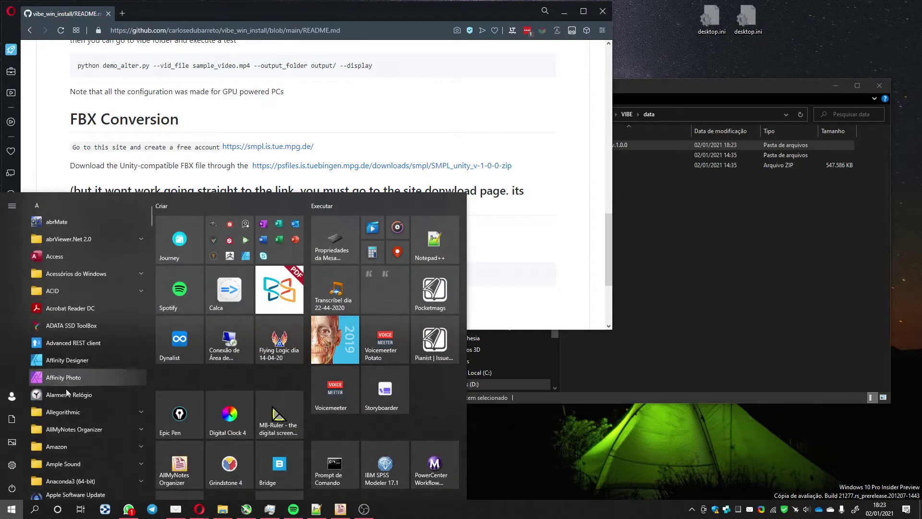
left_click(76, 482)
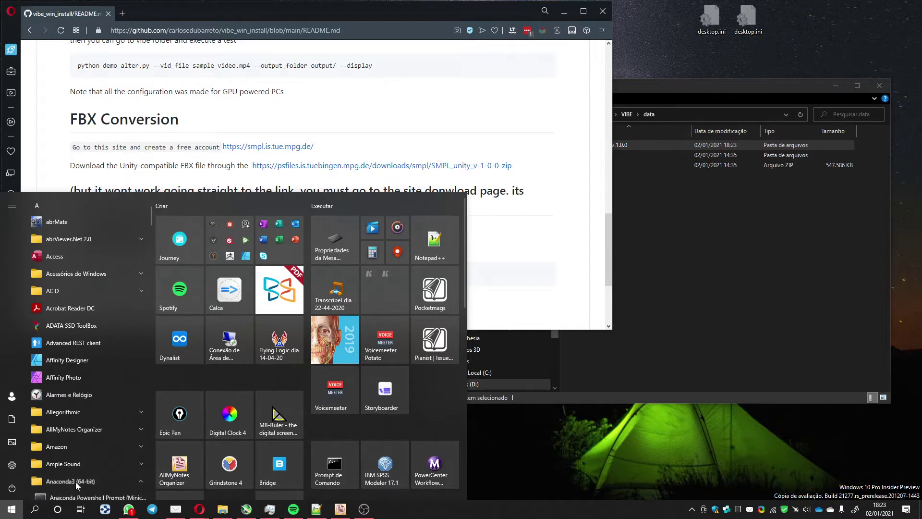
scroll(76, 475, "down", 2)
left_click(81, 424)
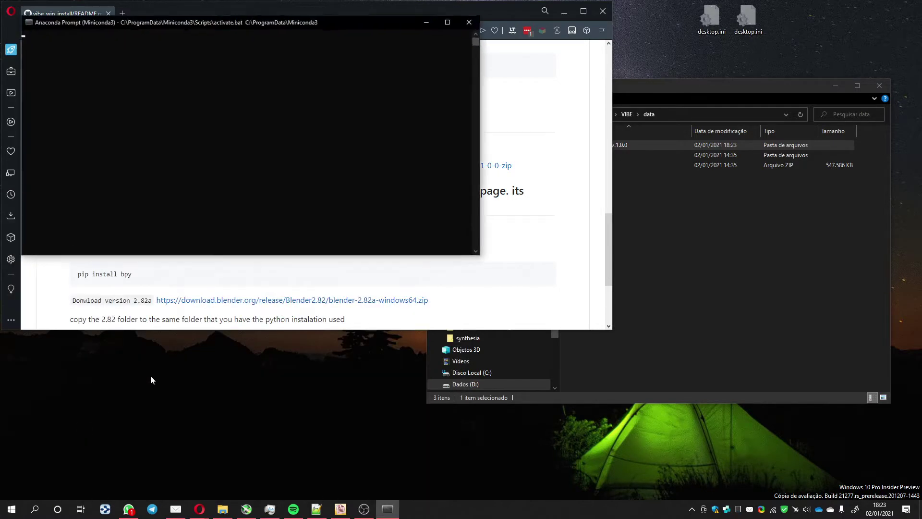
left_click(186, 163)
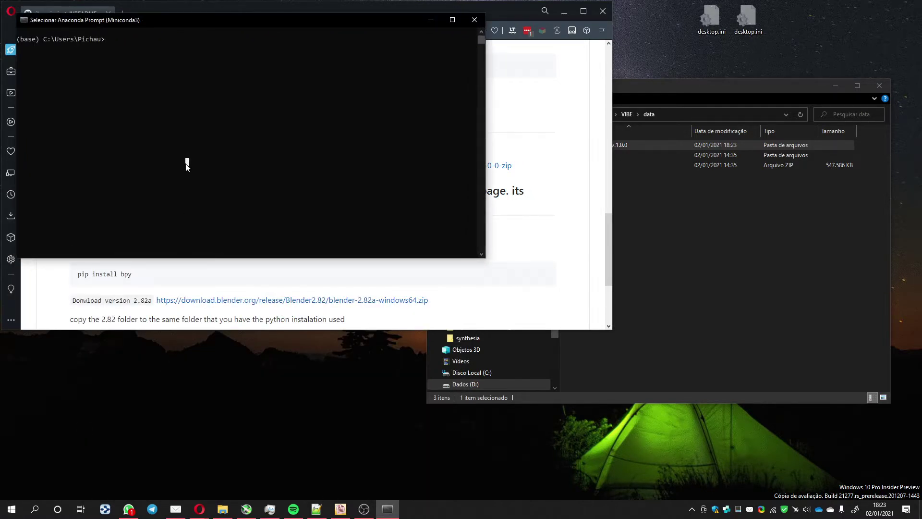
Step: Change the prompt's working directory to D:\MOCAP\VIBE
type("d:")
key("Return")
type("cd MOCAP")
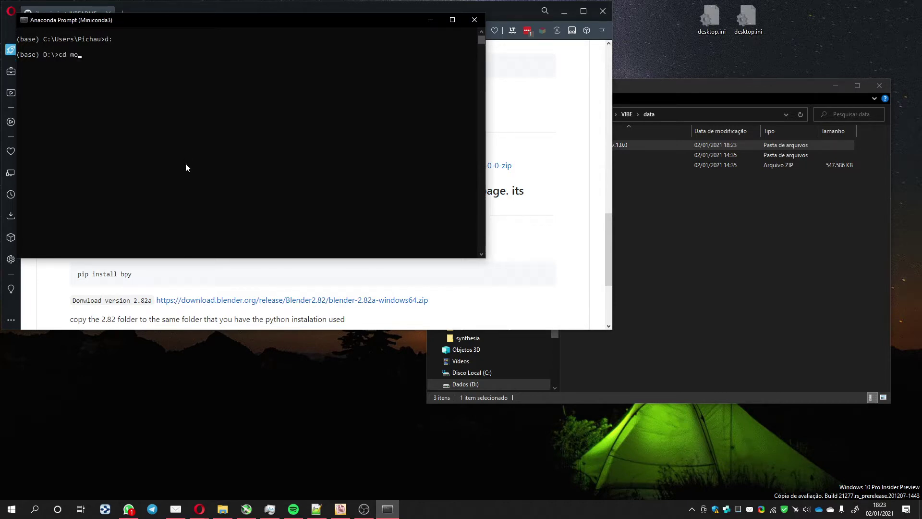
key("Return")
type("cd vibe")
key("Return")
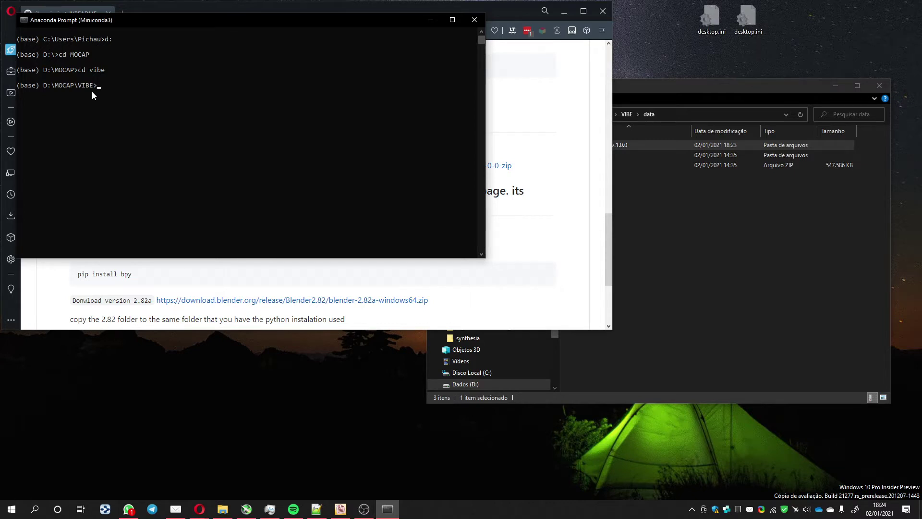
Step: Activate the venv_vibe conda environment and run pip install bpy in it
type("conda activate venv_")
type("vibe")
key("Return")
left_click_drag(288, 20, 604, 41)
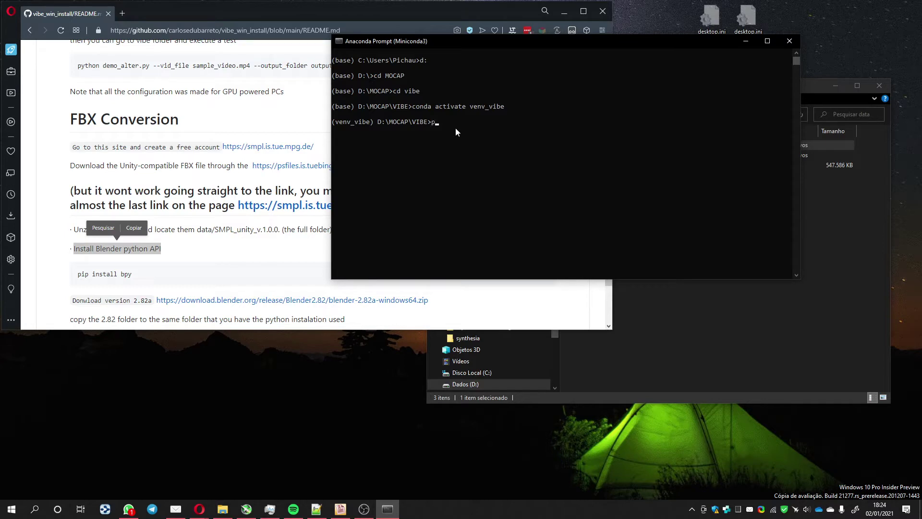
type("install bpy")
key("Return")
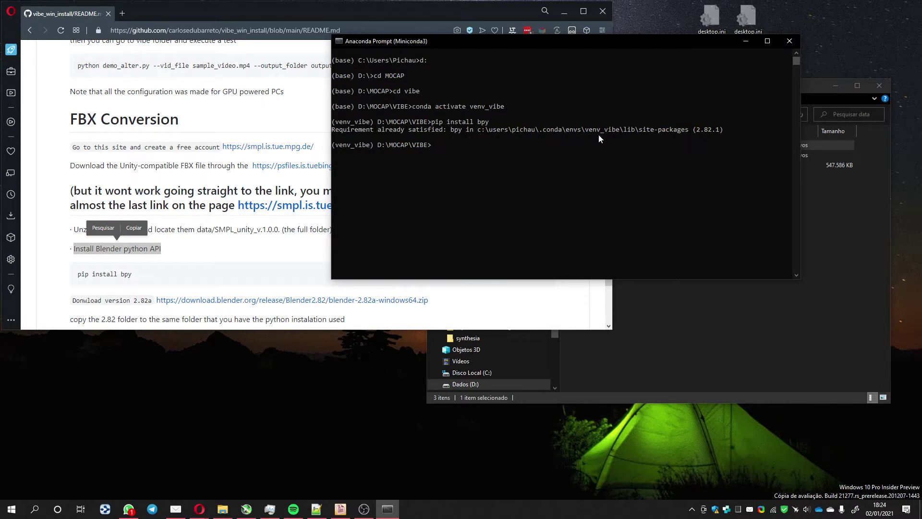
Step: Uninstall the bpy package from venv_vibe with pip, confirming the removal
left_click(476, 153)
type("pip  uninstall bpy")
key("Return")
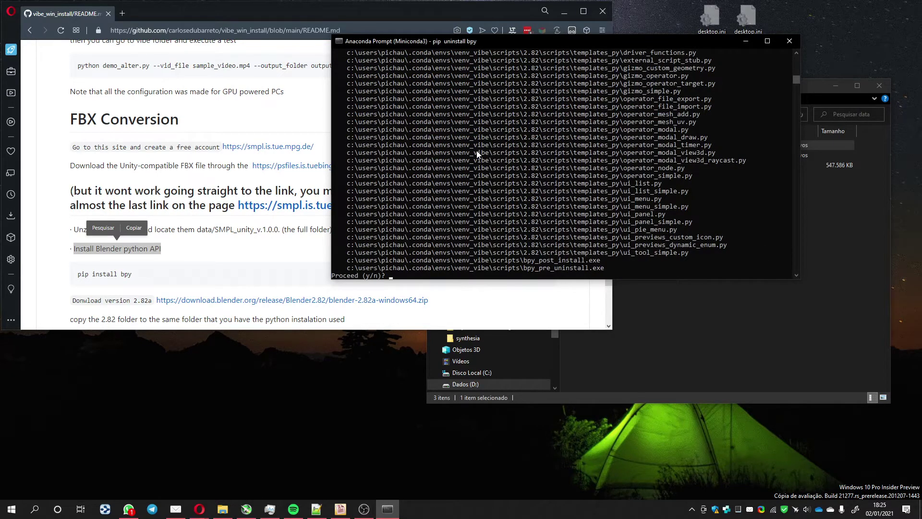
type("y")
key("Return")
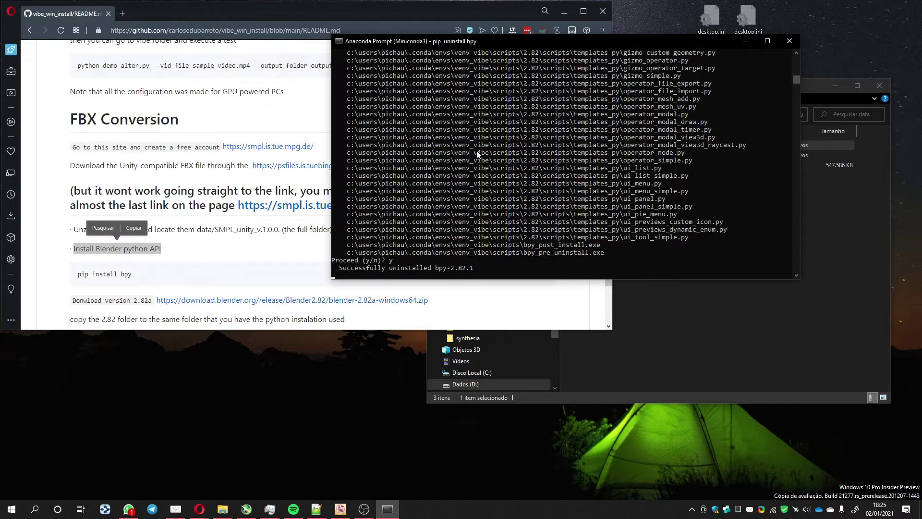
Step: Reinstall bpy with pip, then rerun pip install bpy and highlight envs\venv_vibe in the reported package location
key("Up")
key("Up")
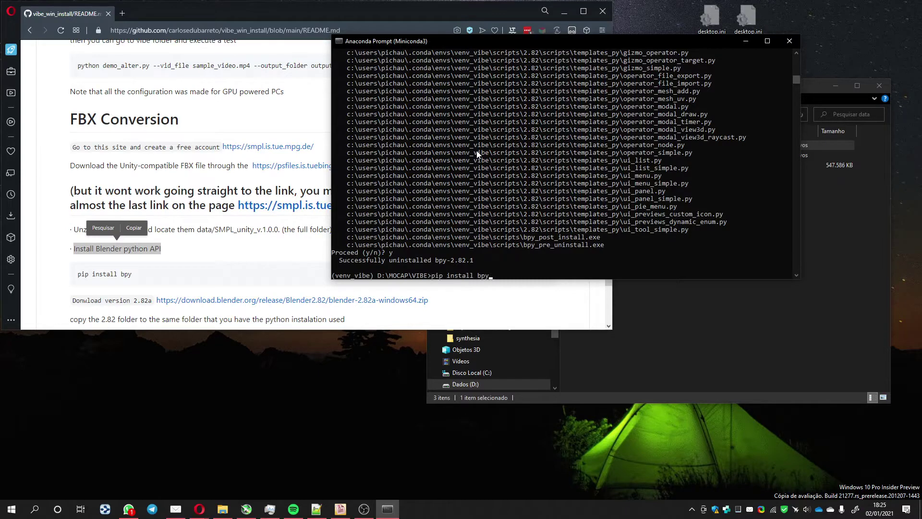
key("Return")
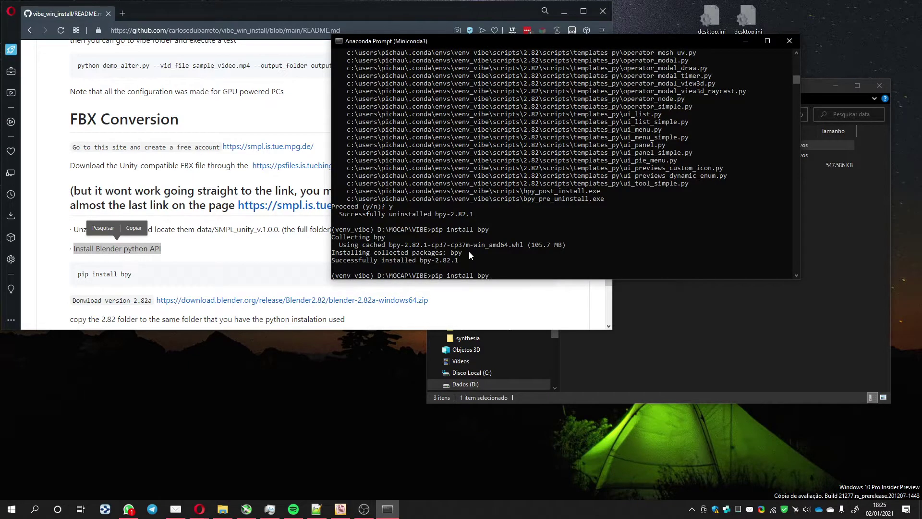
key("Up")
key("Return")
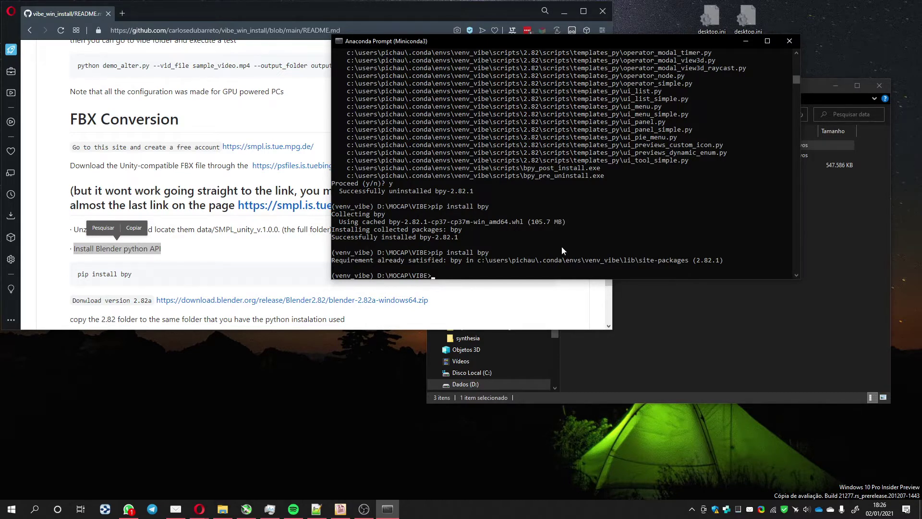
left_click_drag(570, 260, 621, 261)
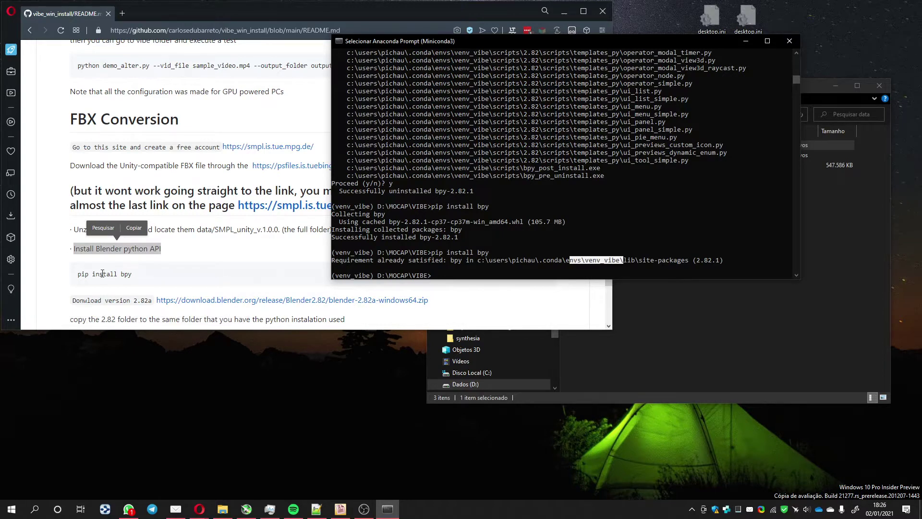
left_click(181, 301)
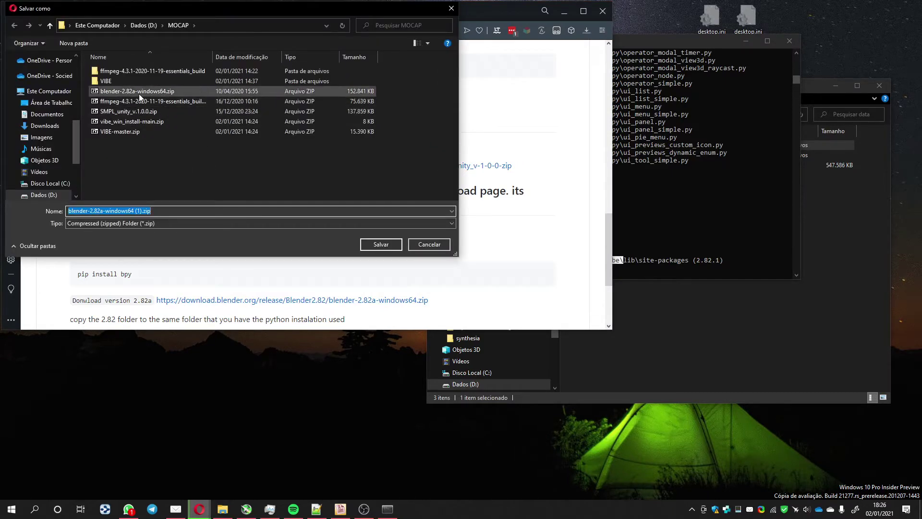
left_click(140, 94)
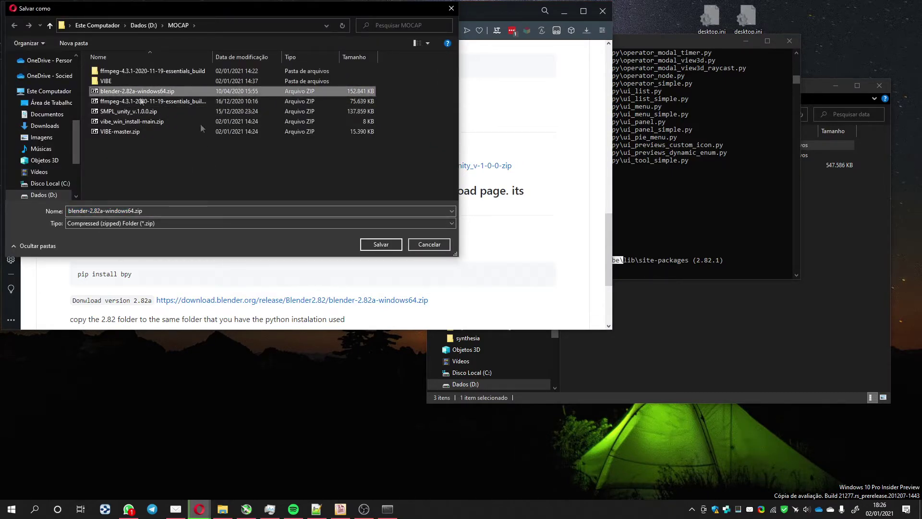
left_click(428, 244)
scroll(158, 187, "down", 3)
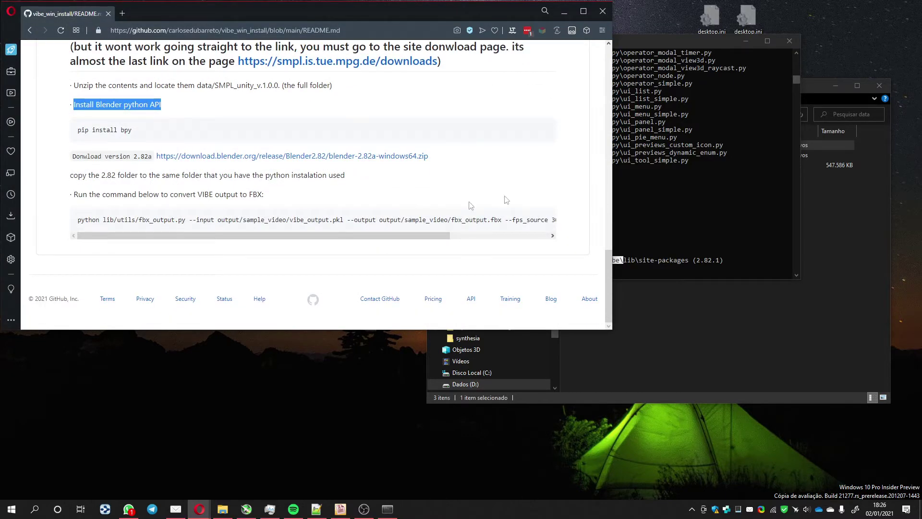
Step: Copy the venv_vibe environment's folder path from the pip output, without the lib\site-packages part
left_click(663, 225)
left_click(607, 260)
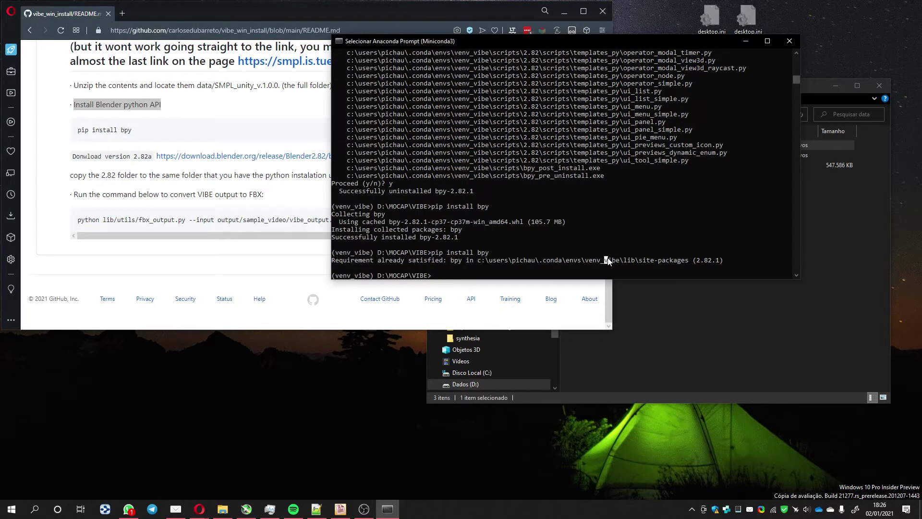
left_click_drag(619, 260, 480, 265)
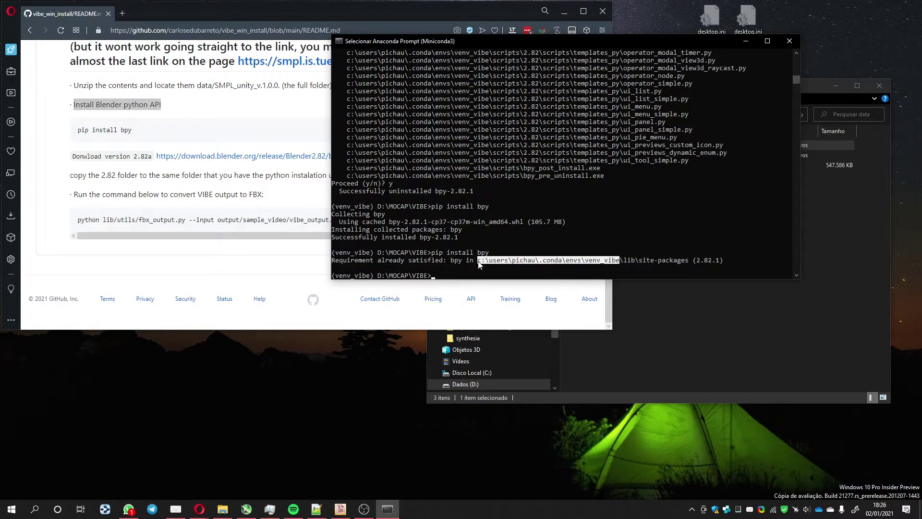
right_click(480, 265)
Step: Open the archive blender-2.82a-windows64.zip from the MOCAP folder and move its window clear of File Explorer
left_click(688, 352)
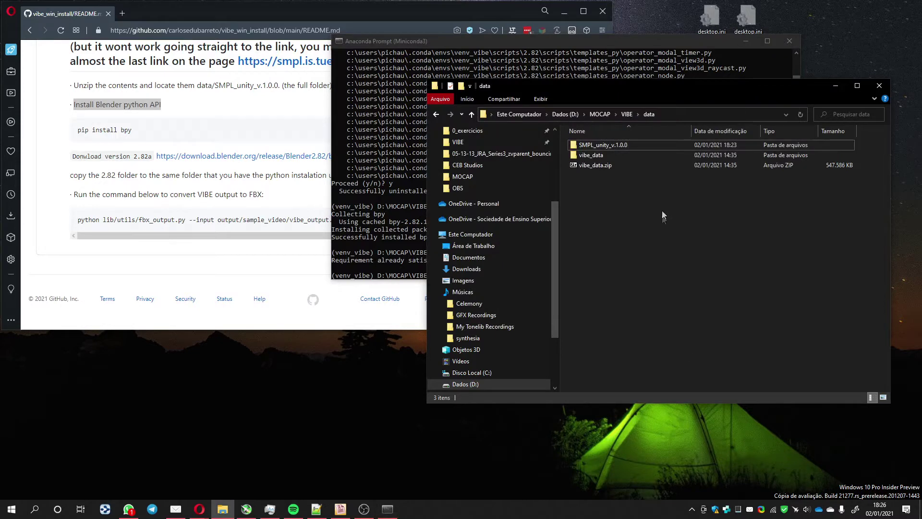
left_click(598, 114)
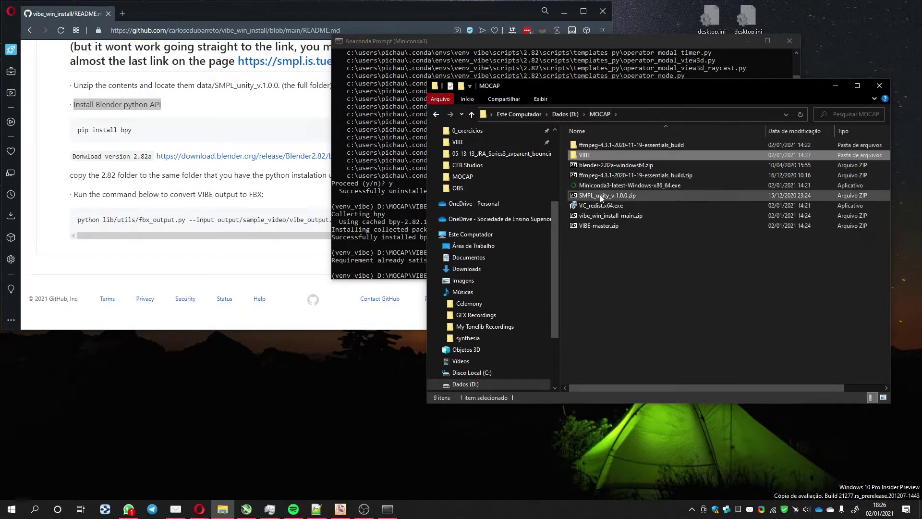
double_click(612, 166)
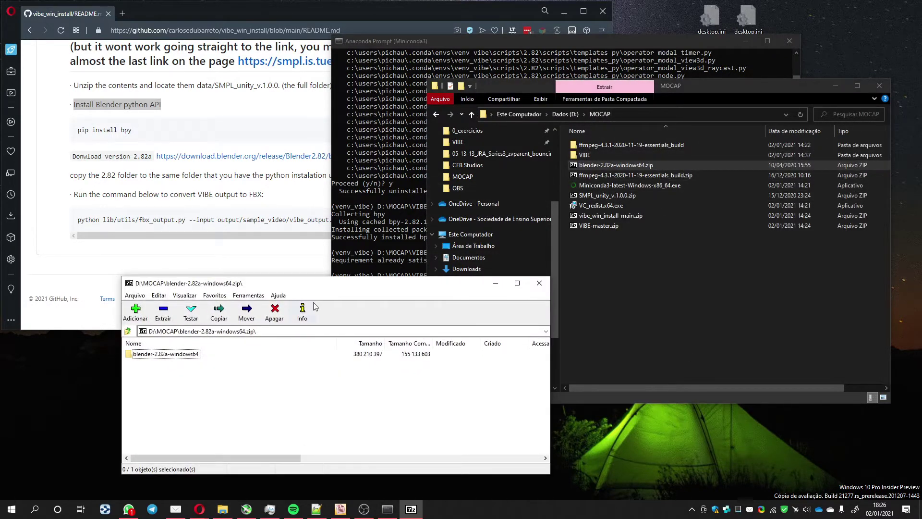
left_click_drag(325, 286, 241, 310)
Step: Go to the copied venv_vibe path in File Explorer and select python.exe there
left_click(615, 115)
key("ctrl+v")
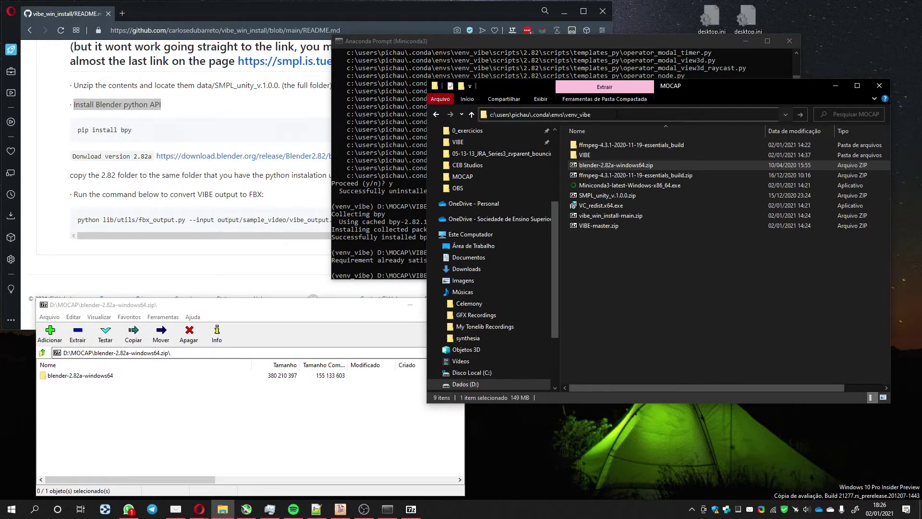
key("Return")
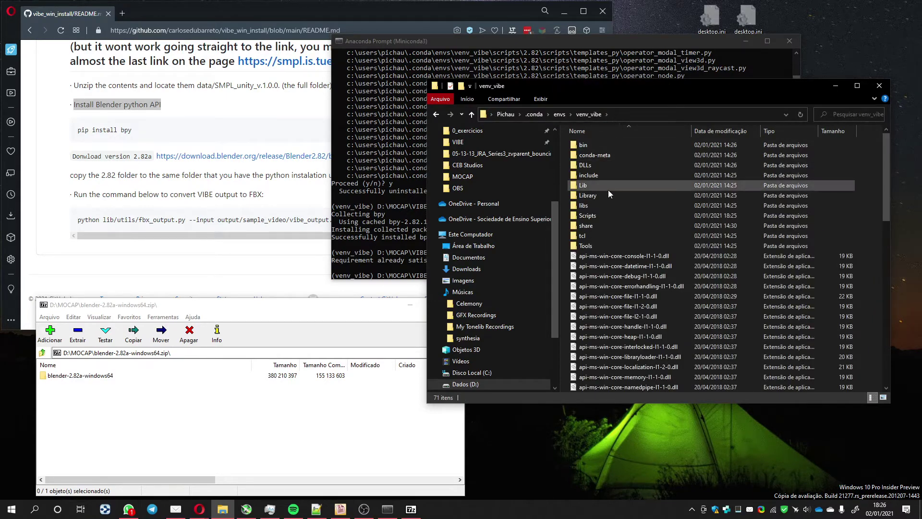
scroll(607, 249, "down", 15)
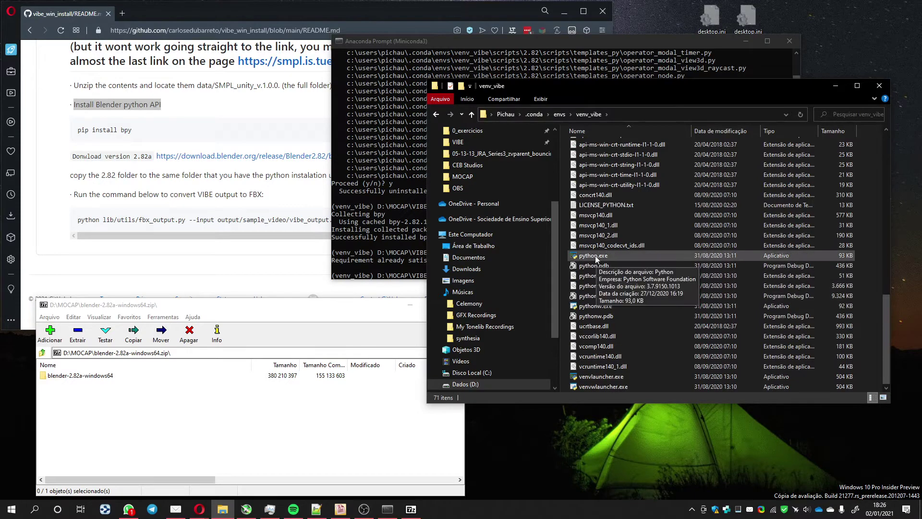
left_click(595, 259)
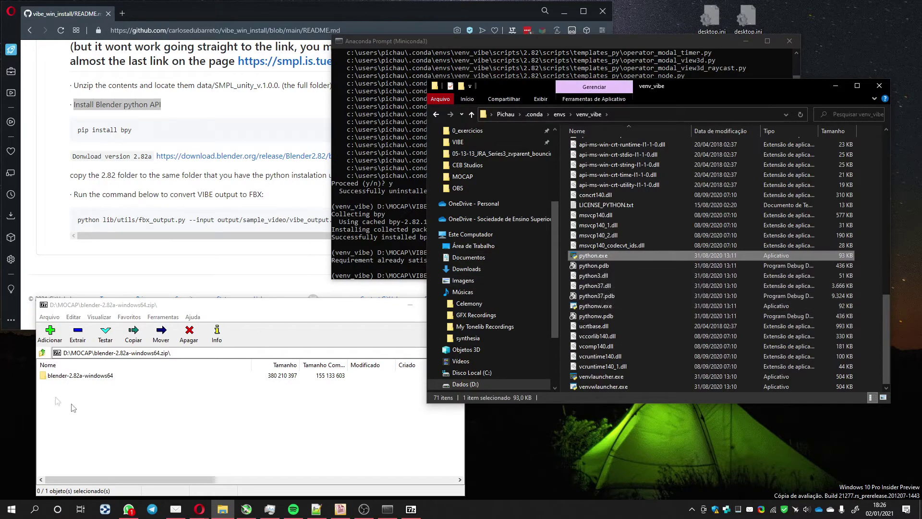
Step: Extract the 2.82 folder from the archive's blender-2.82a-windows64 folder into the venv_vibe folder
double_click(74, 379)
left_click(60, 386)
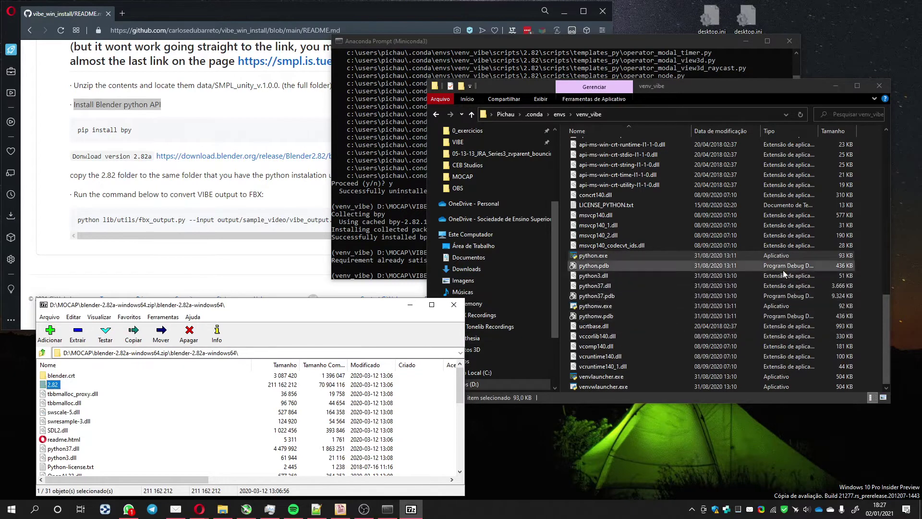
left_click_drag(892, 262, 921, 263)
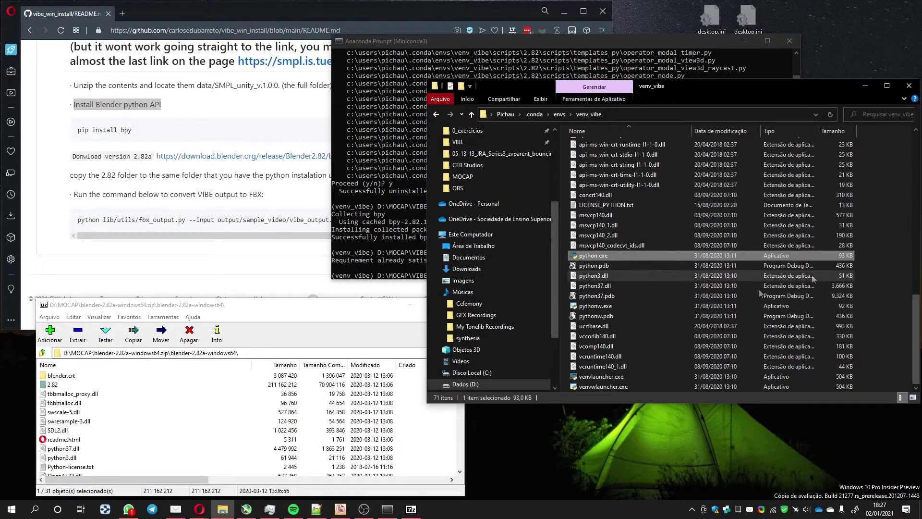
left_click_drag(53, 384, 884, 285)
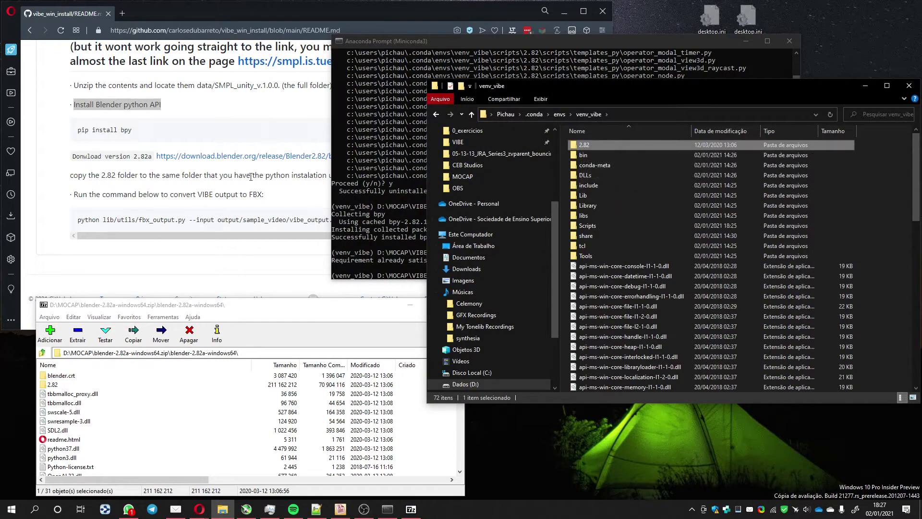
Step: Highlight vibe_output.pkl in the README's FBX conversion command and copy the whole command
left_click(78, 223)
left_click_drag(79, 220, 270, 221)
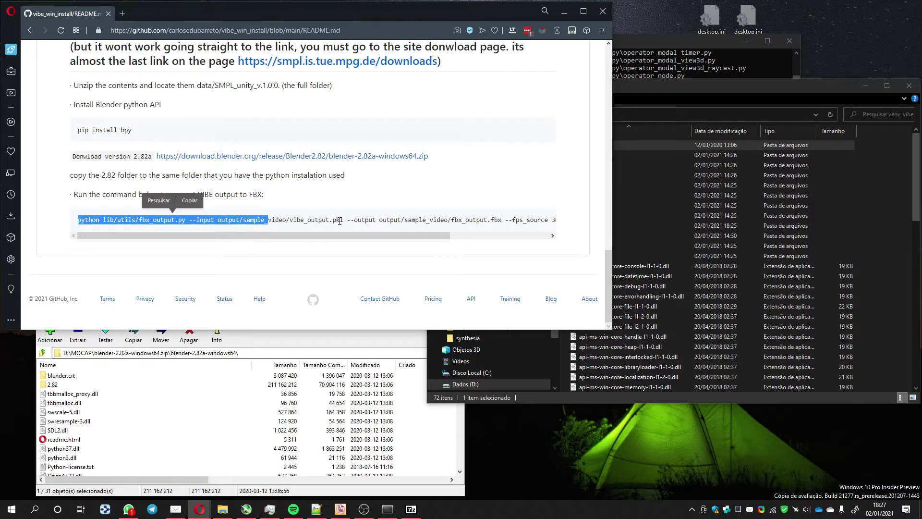
left_click_drag(287, 220, 344, 221)
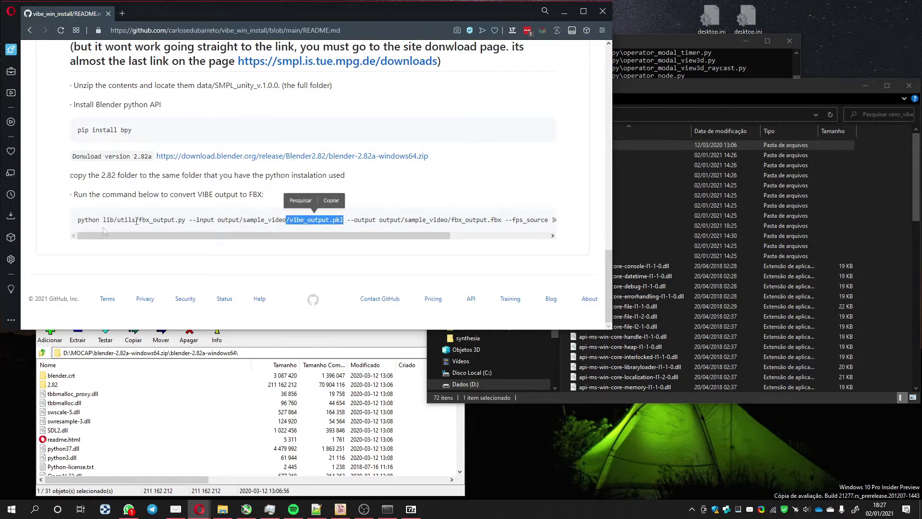
left_click_drag(79, 220, 556, 224)
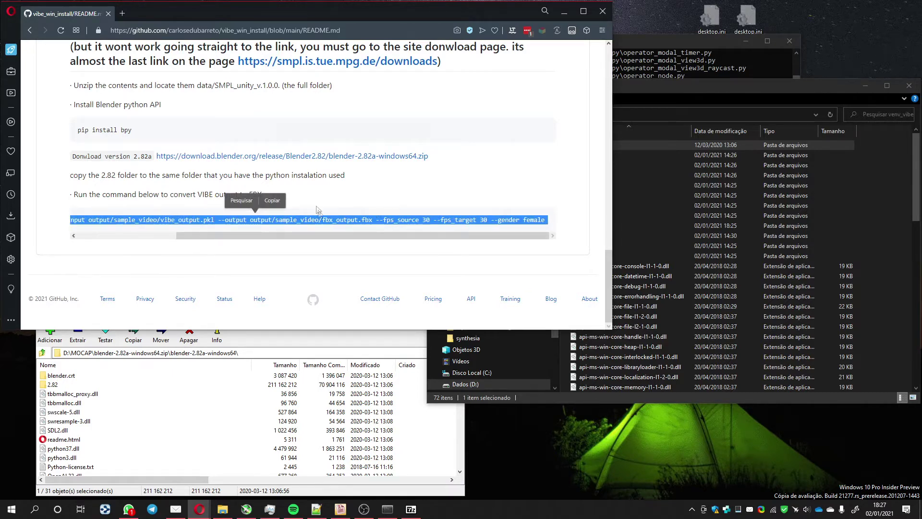
left_click(273, 201)
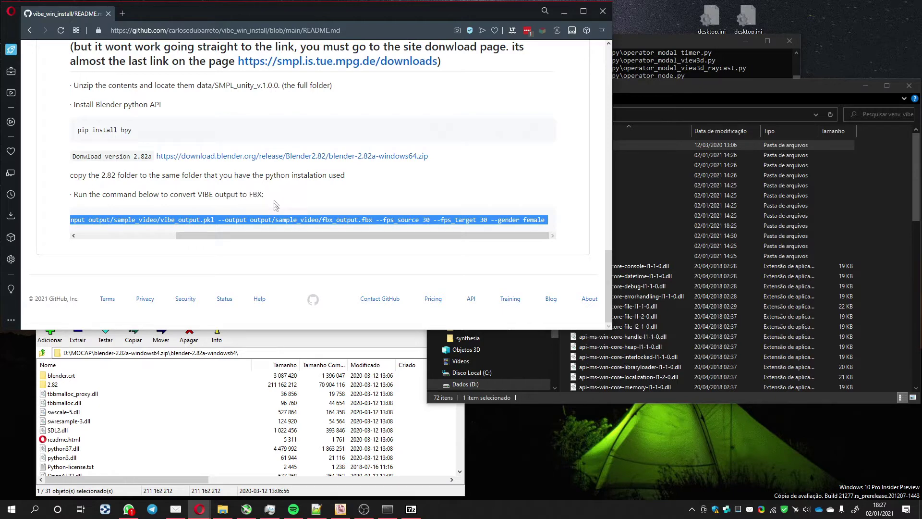
Step: Run the README's fbx_output.py command in the Anaconda Prompt, converting sample_video/vibe_output.pkl to fbx_output.fbx with source and target fps 30 and gender female
left_click(387, 509)
left_click(429, 244)
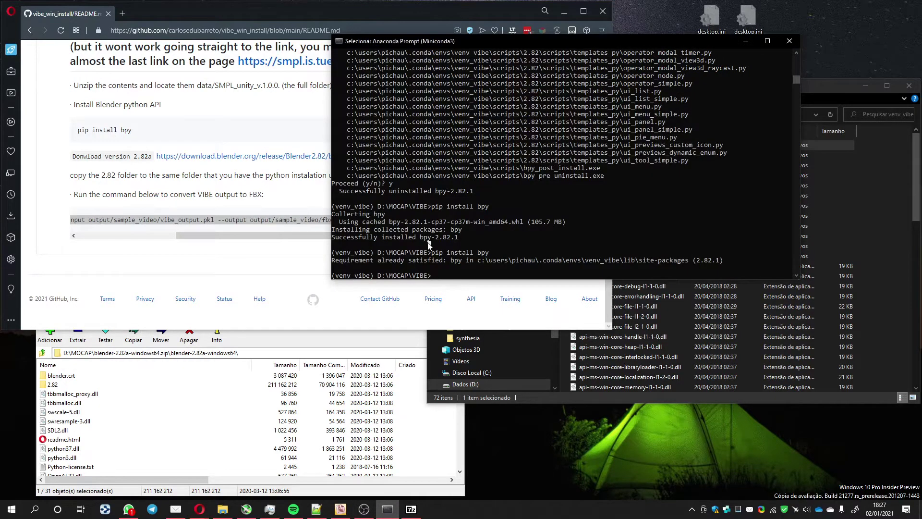
left_click(459, 269)
right_click(258, 219)
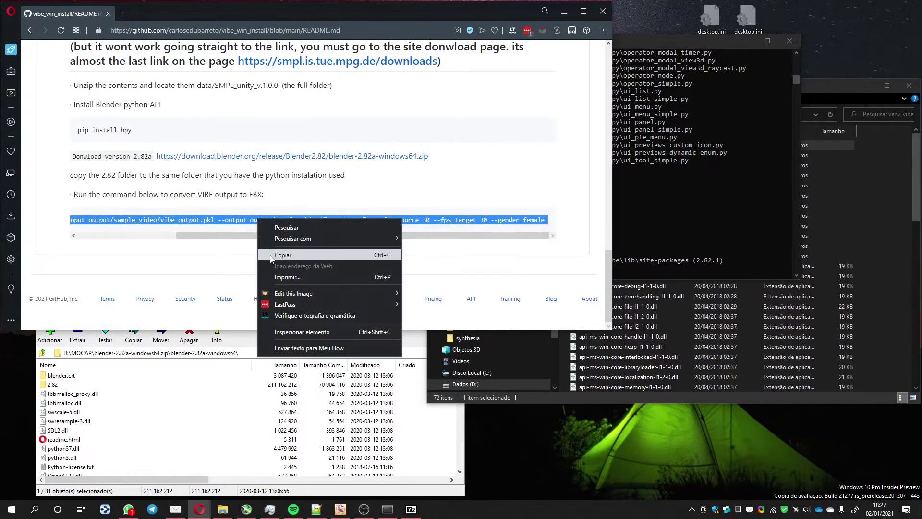
left_click(270, 255)
left_click(703, 233)
right_click(702, 233)
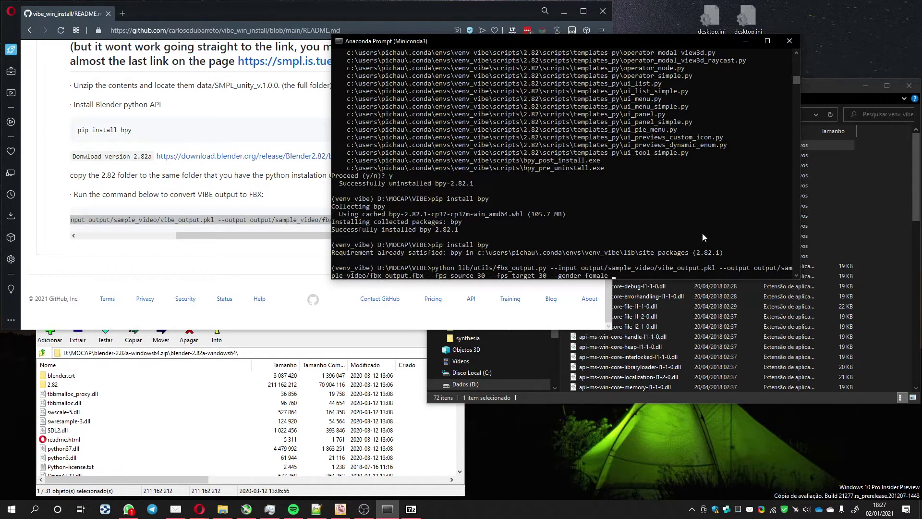
key("Return")
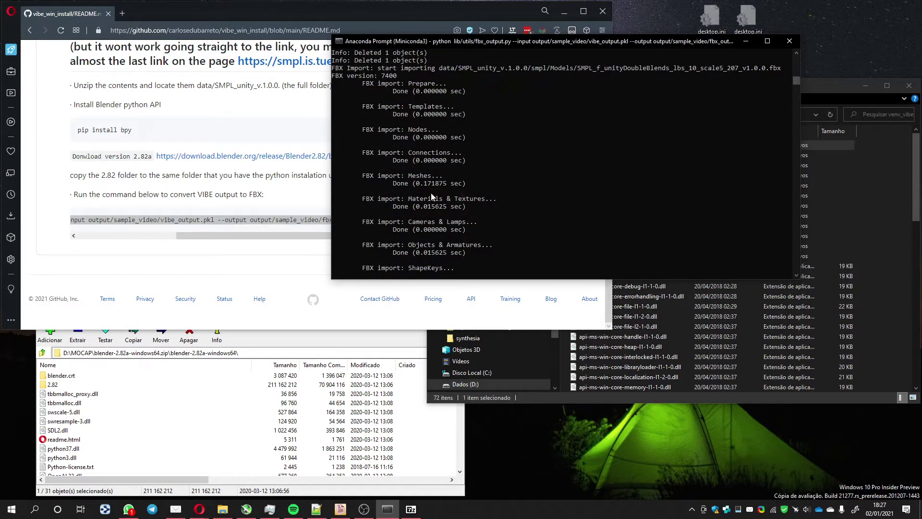
Step: Go to the D:\MOCAP\VIBE\output\sample_video folder in File Explorer
left_click_drag(625, 41, 340, 46)
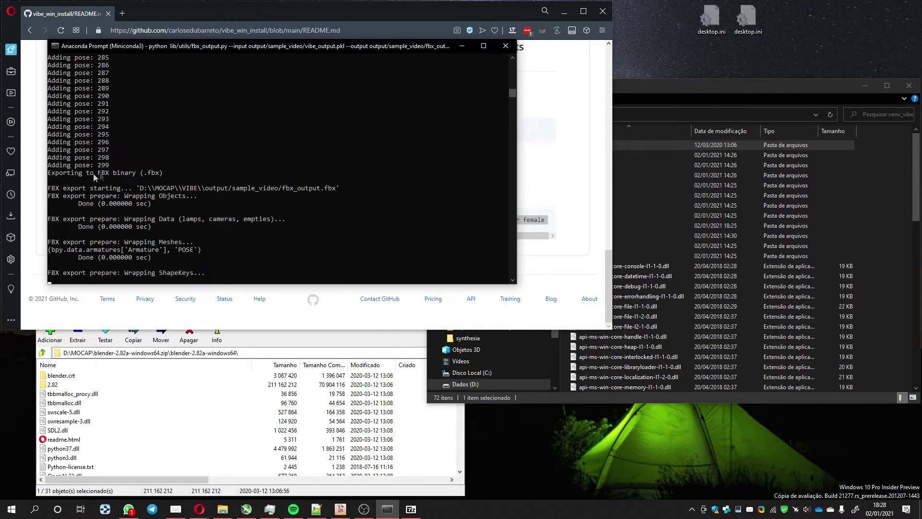
left_click(675, 85)
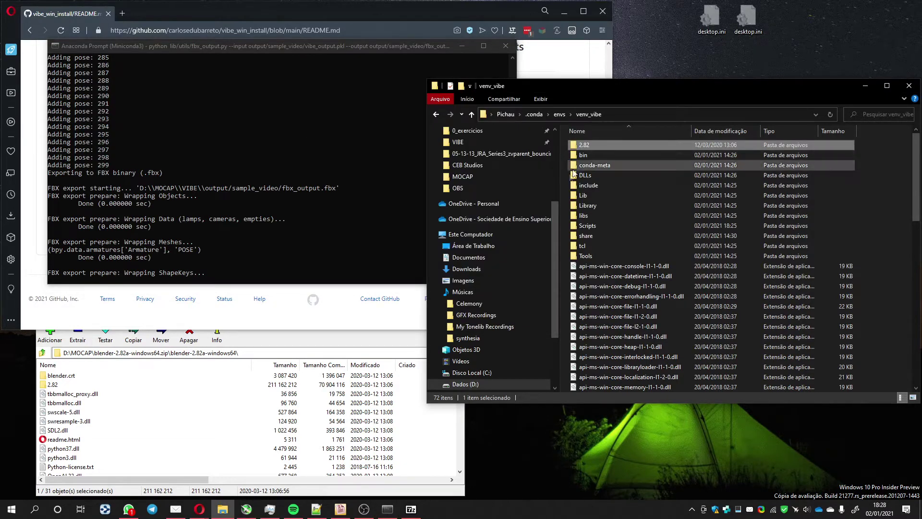
left_click_drag(554, 288, 551, 320)
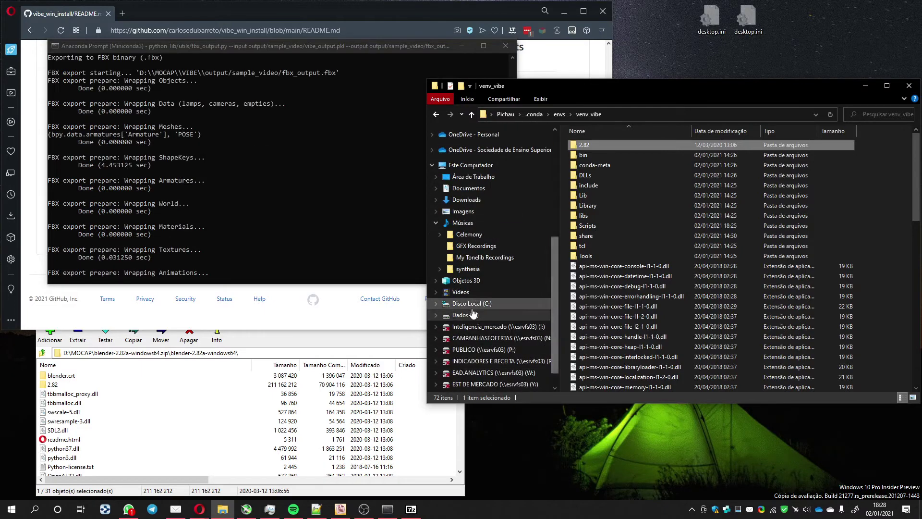
left_click(543, 315)
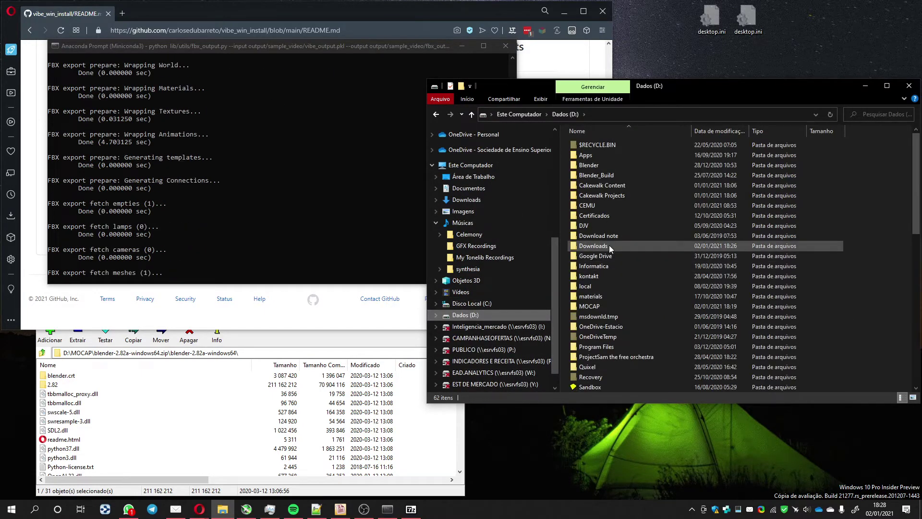
double_click(601, 306)
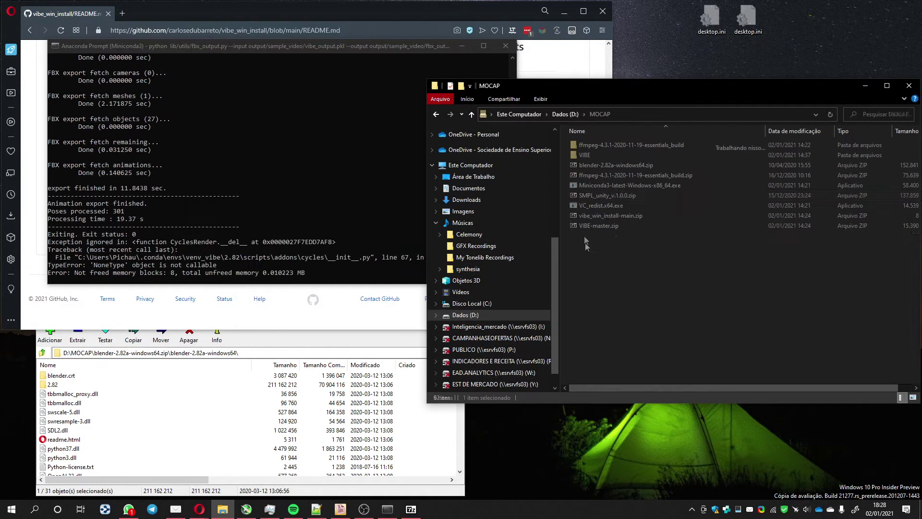
double_click(590, 156)
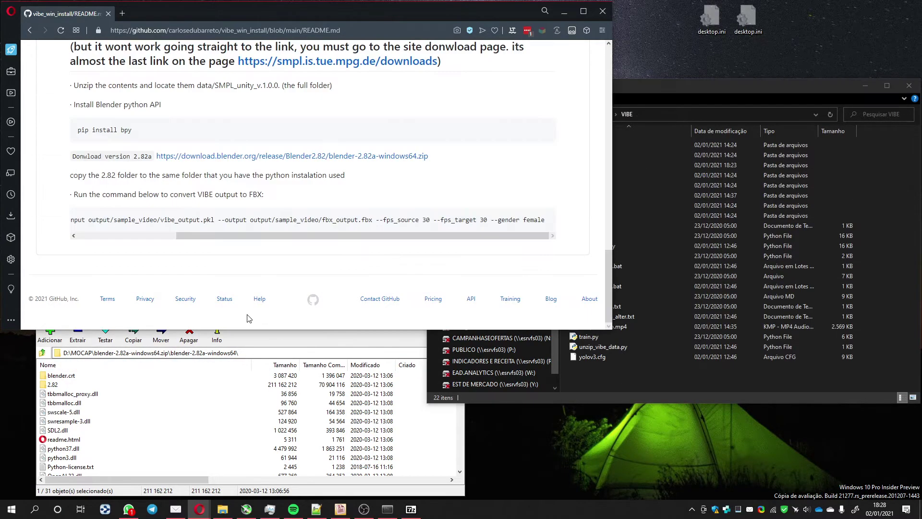
left_click(248, 317)
left_click(673, 87)
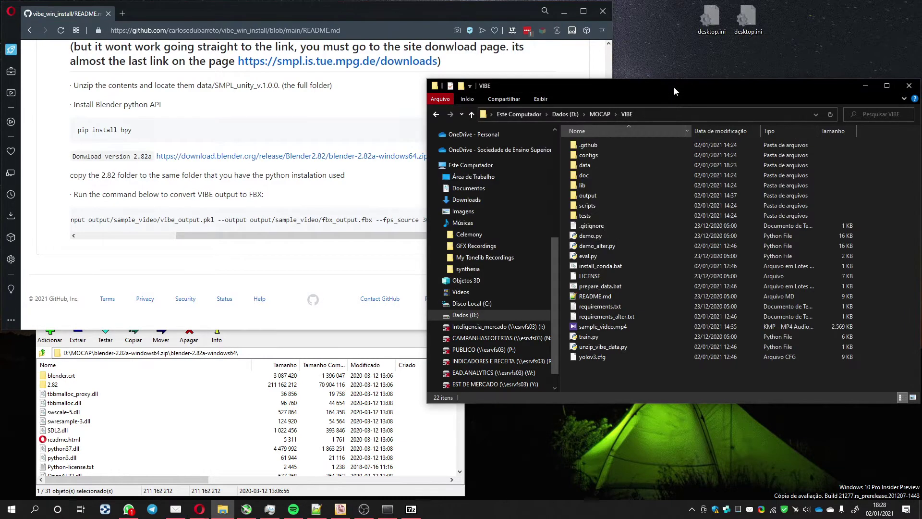
double_click(586, 196)
double_click(593, 145)
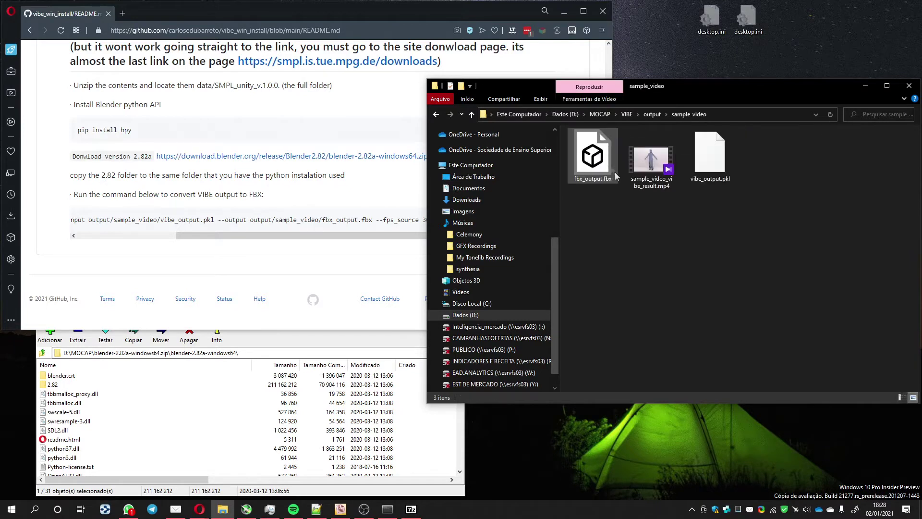
Step: Show the sample_video folder's files with their details and delete the existing fbx_output.fbx
left_click(593, 154)
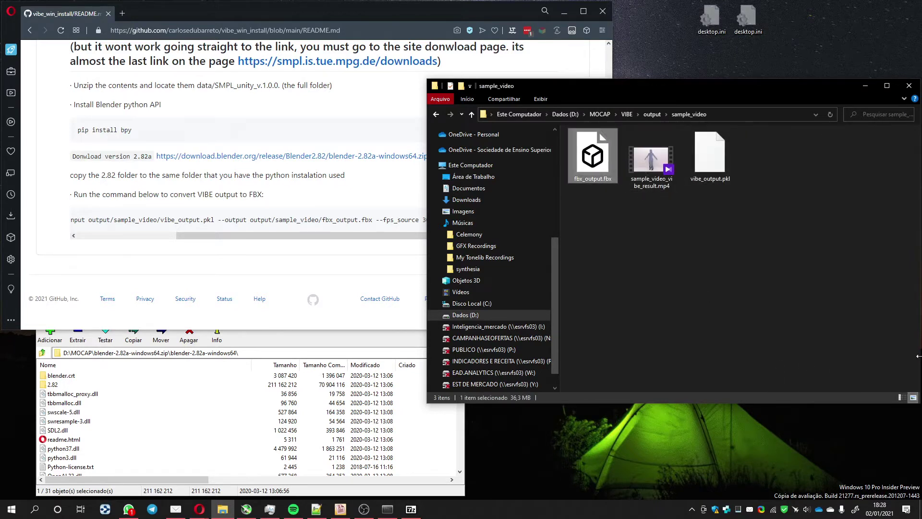
left_click(901, 397)
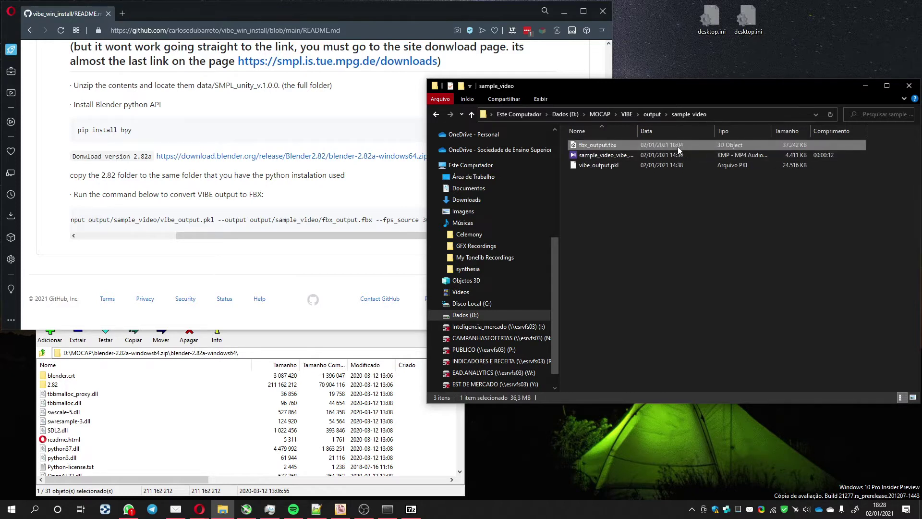
left_click(601, 145)
key("Delete")
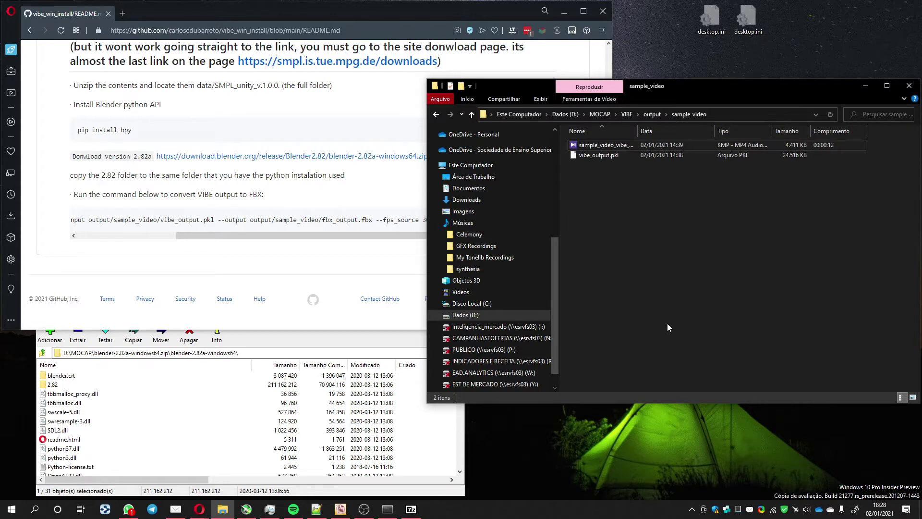
Step: Rerun the previous fbx_output.py conversion command in the Anaconda Prompt and select the regenerated fbx_output.fbx in the sample_video folder
left_click(388, 509)
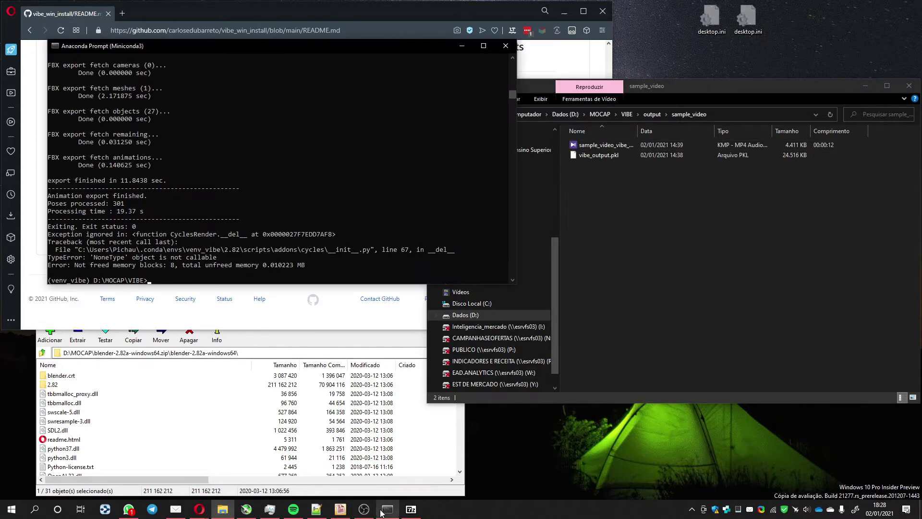
key("Up")
key("Return")
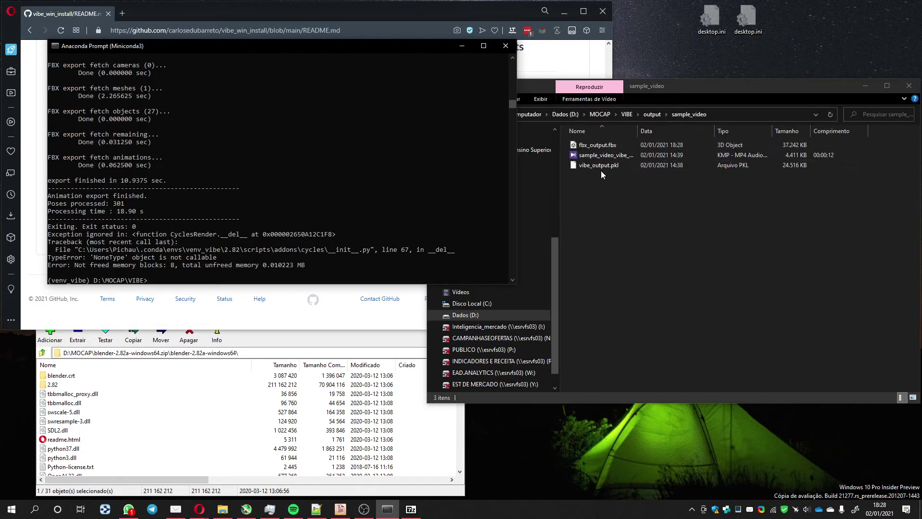
left_click(601, 146)
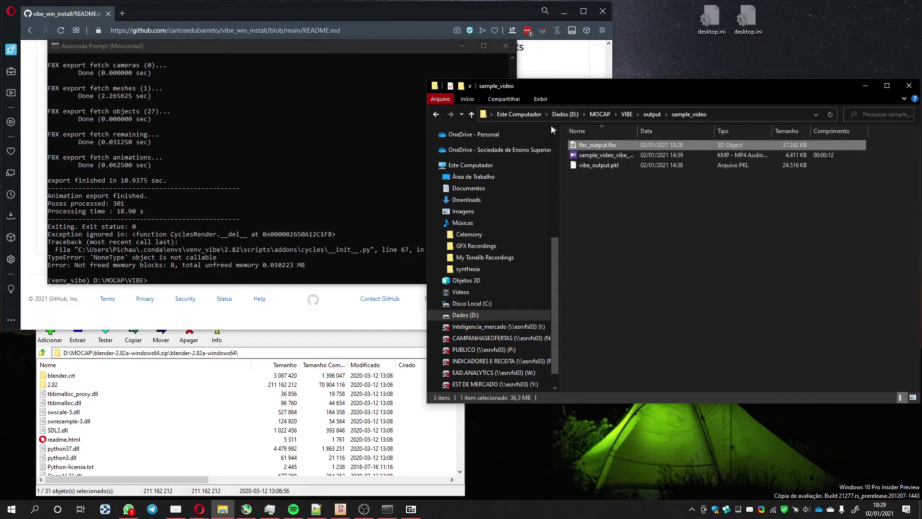
Step: Minimize the browser and Anaconda Prompt, then launch Blender 2.90.1 from the desktop's 3d folder and dismiss its splash screen
left_click(565, 12)
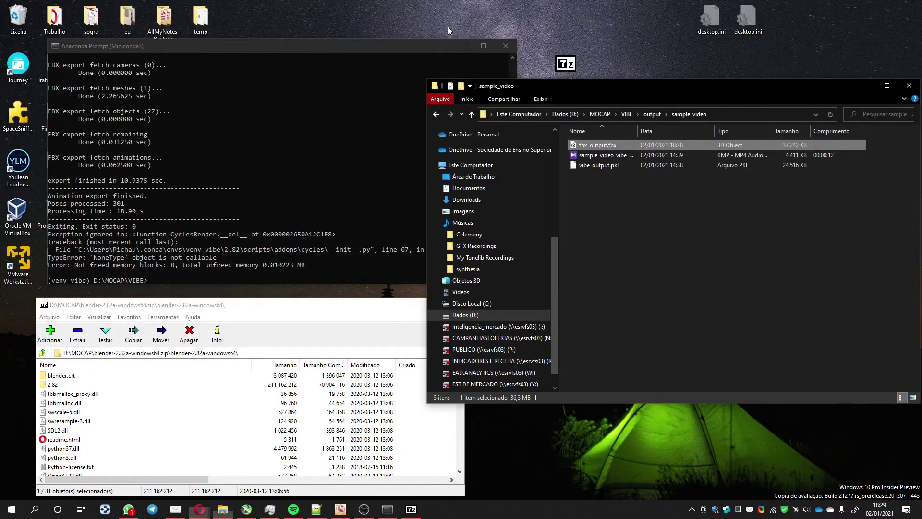
left_click(462, 46)
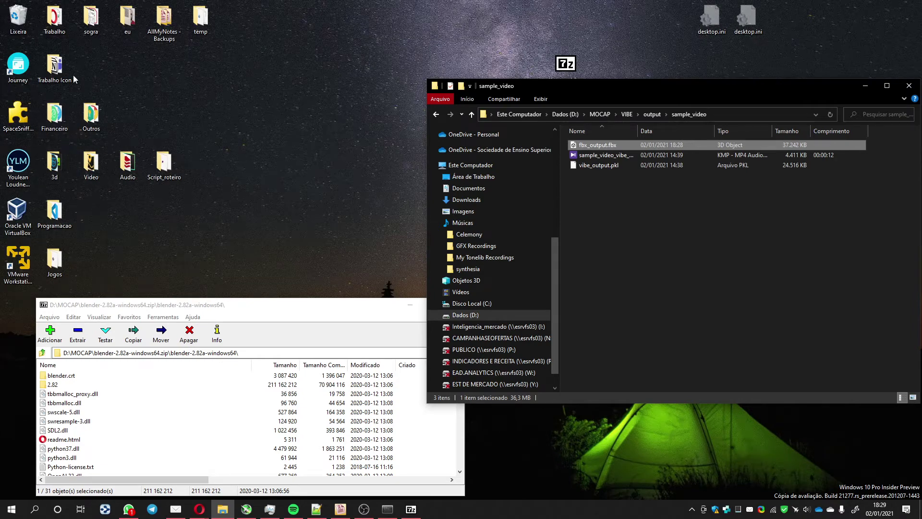
left_click(56, 165)
double_click(55, 164)
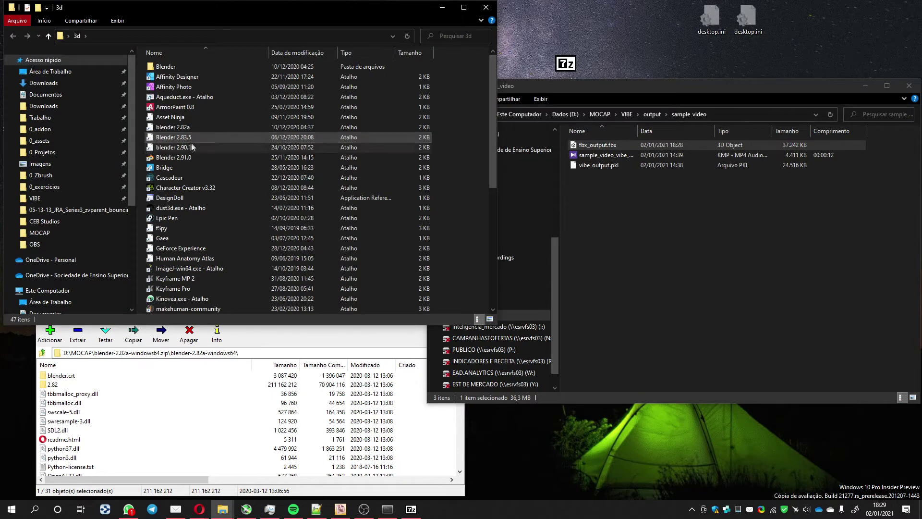
left_click(183, 147)
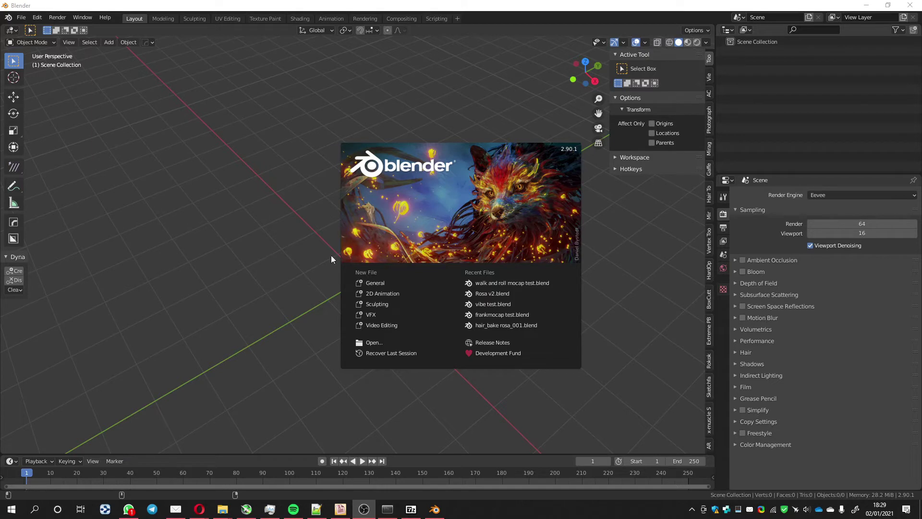
left_click(271, 273)
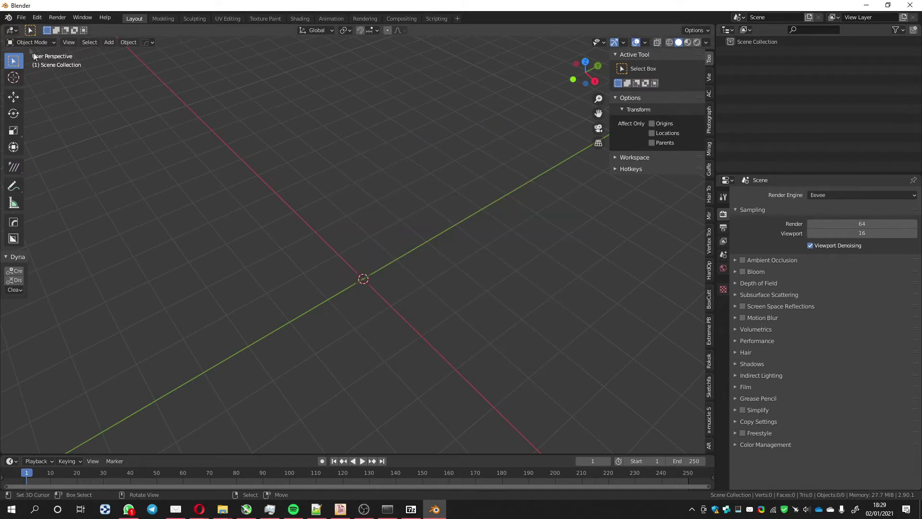
Step: Start an FBX import and browse to D:\MOCAP\VIBE\output\sample_video
left_click(21, 17)
mouse_move(72, 146)
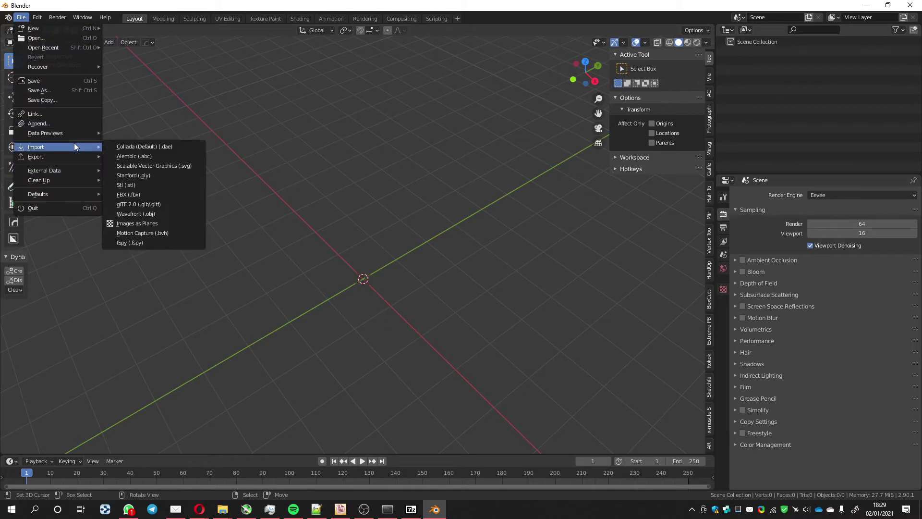
left_click(129, 194)
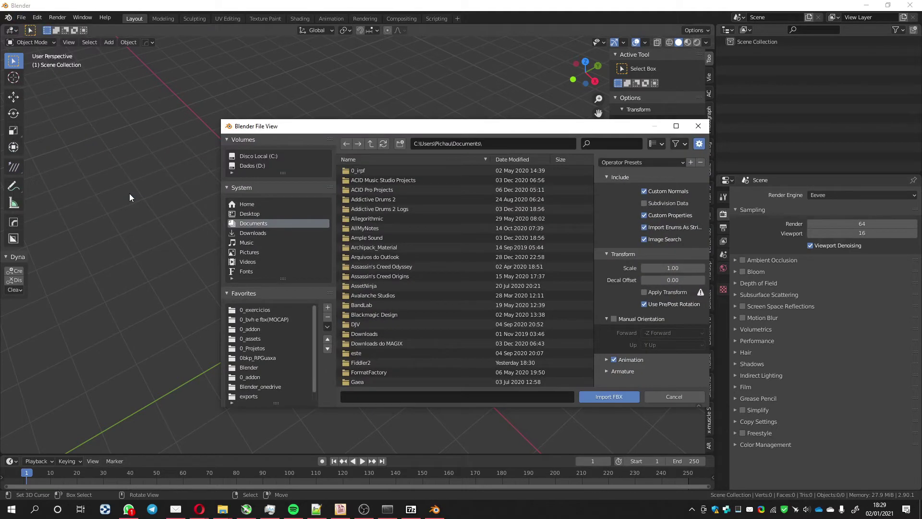
scroll(321, 308, "down", 3)
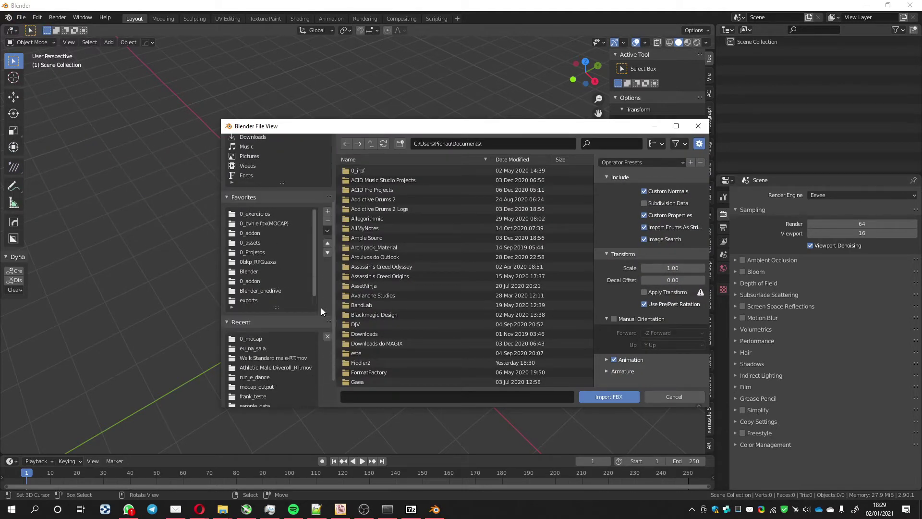
scroll(321, 308, "up", 3)
left_click(261, 166)
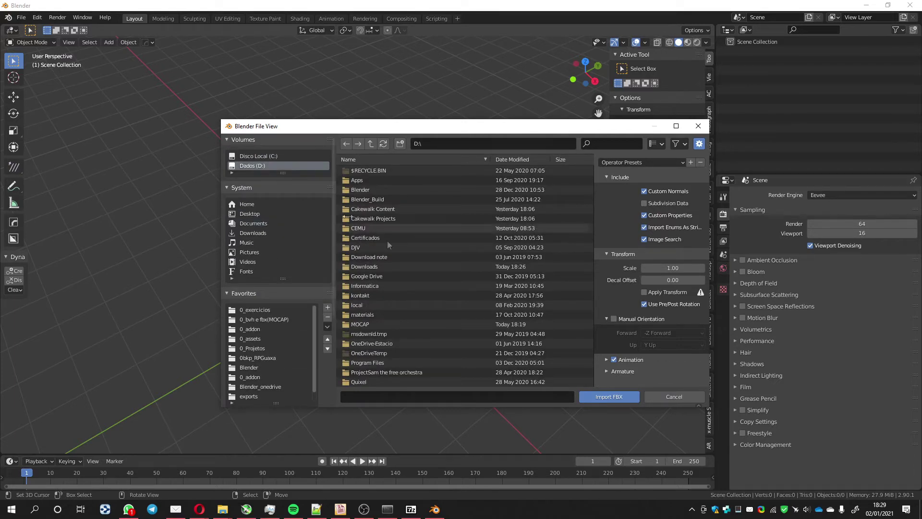
double_click(368, 322)
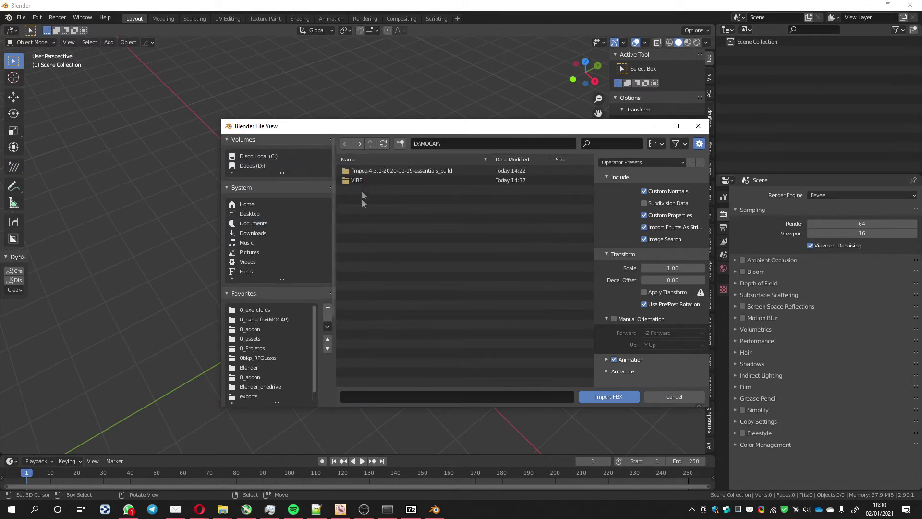
double_click(355, 180)
double_click(361, 218)
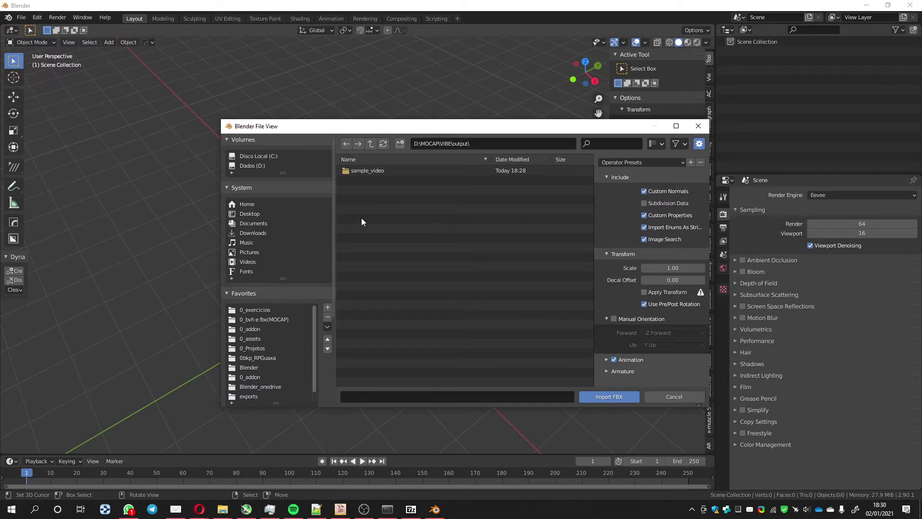
double_click(364, 171)
Step: Import fbx_output.fbx into the empty scene with the default FBX import settings
left_click(364, 171)
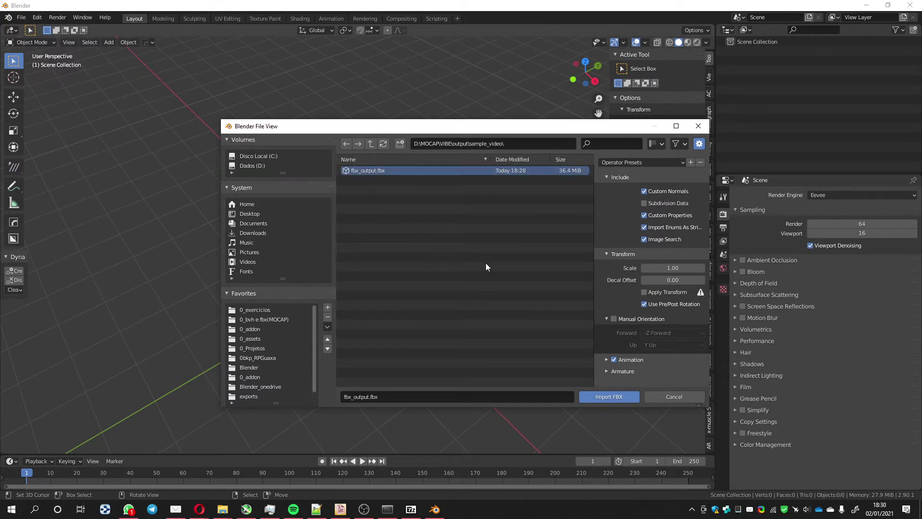
left_click_drag(478, 124, 471, 72)
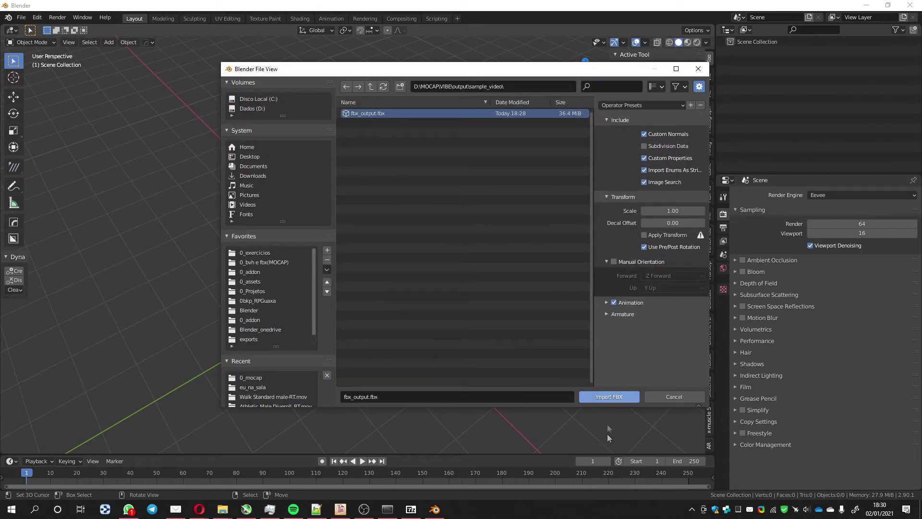
left_click(606, 397)
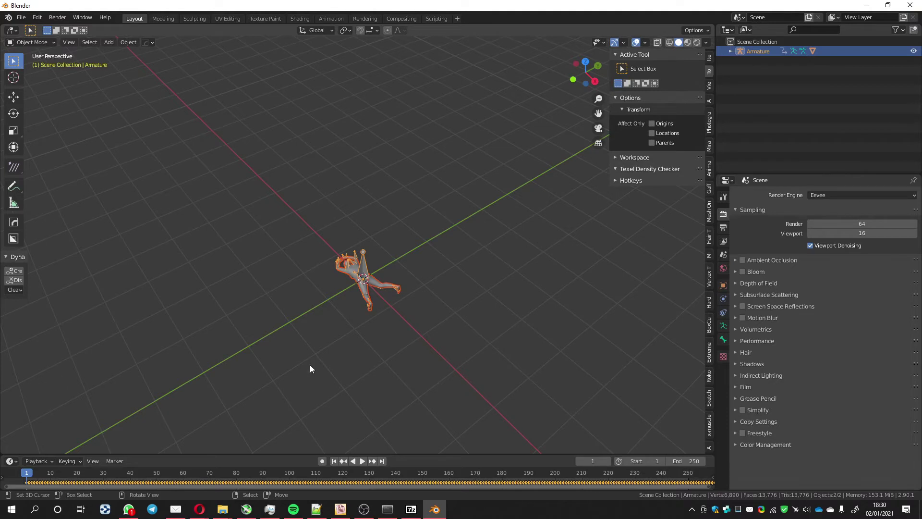
Step: Inspect the imported character from several angles, then start a new General file without saving the scene
middle_click_drag(307, 316, 399, 299)
scroll(351, 279, "up", 3)
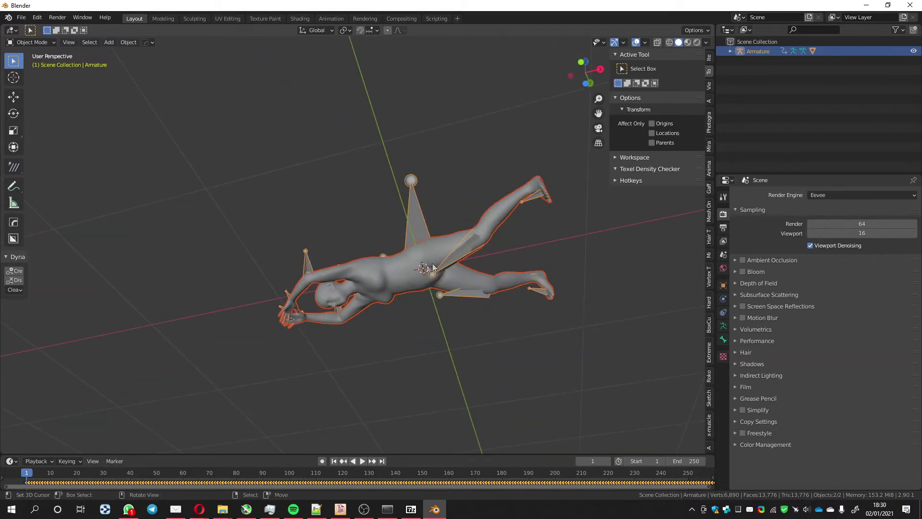
middle_click_drag(425, 244, 457, 264)
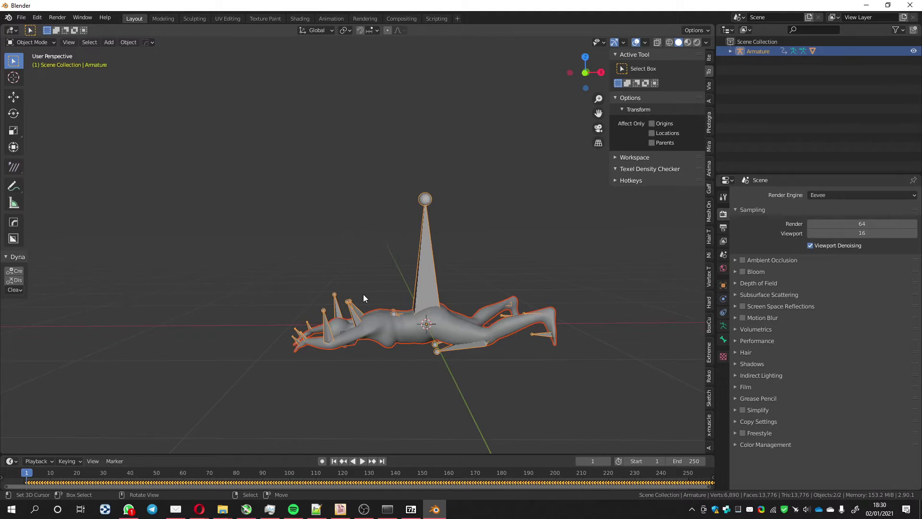
key("ctrl+q")
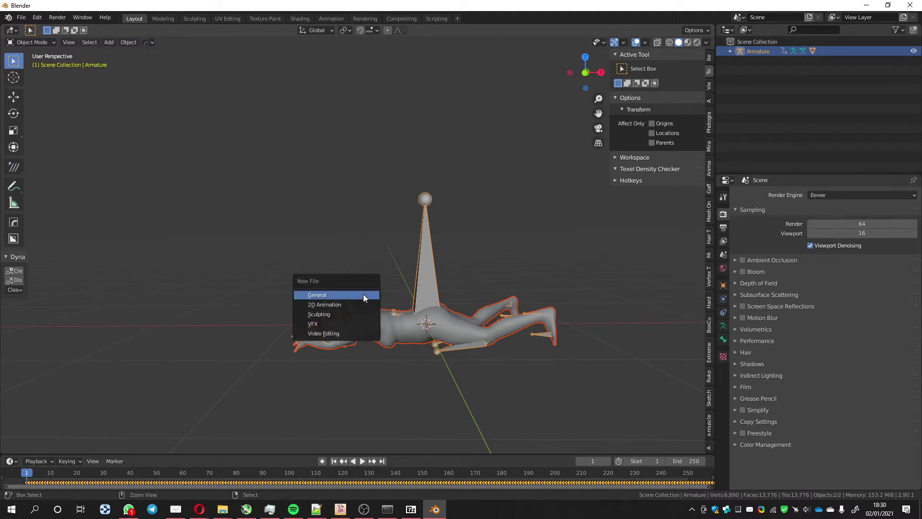
left_click(333, 295)
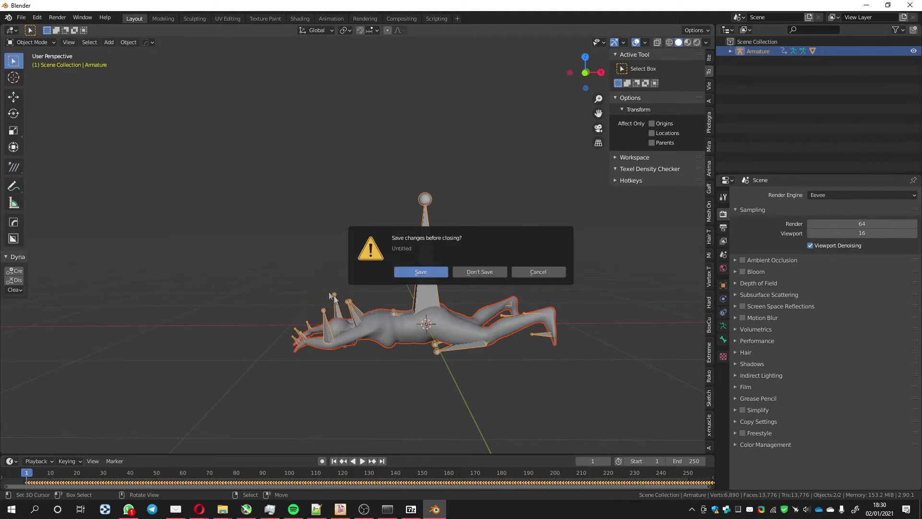
left_click(480, 271)
Step: Start another FBX import and select fbx_output.fbx in D:\MOCAP\VIBE\output\sample_video
left_click(19, 17)
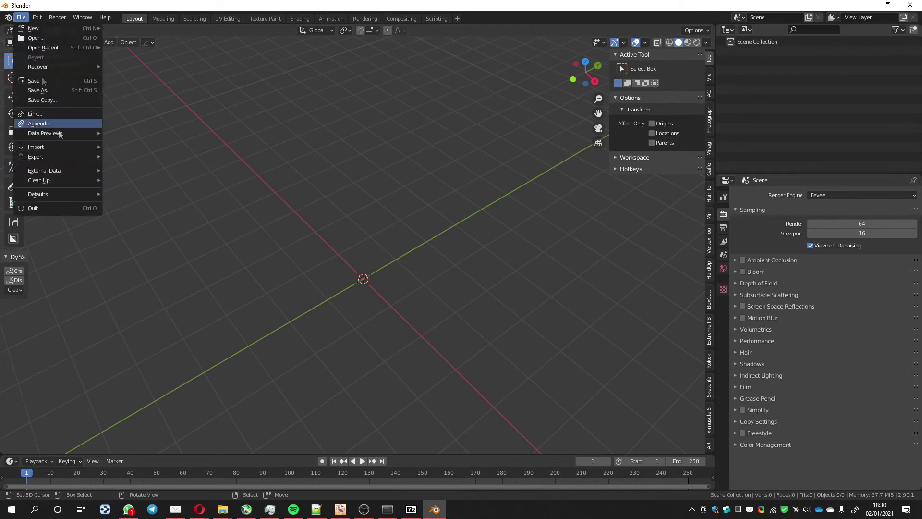
mouse_move(59, 148)
left_click(142, 197)
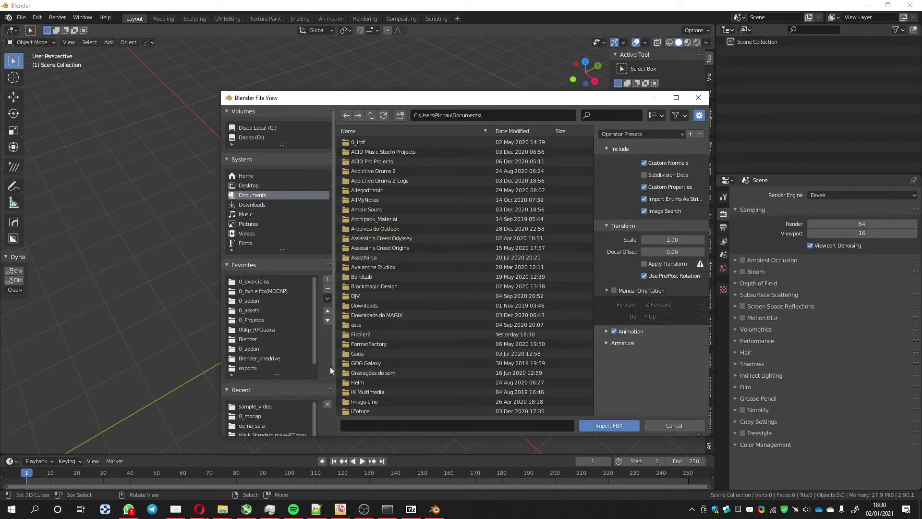
left_click(274, 406)
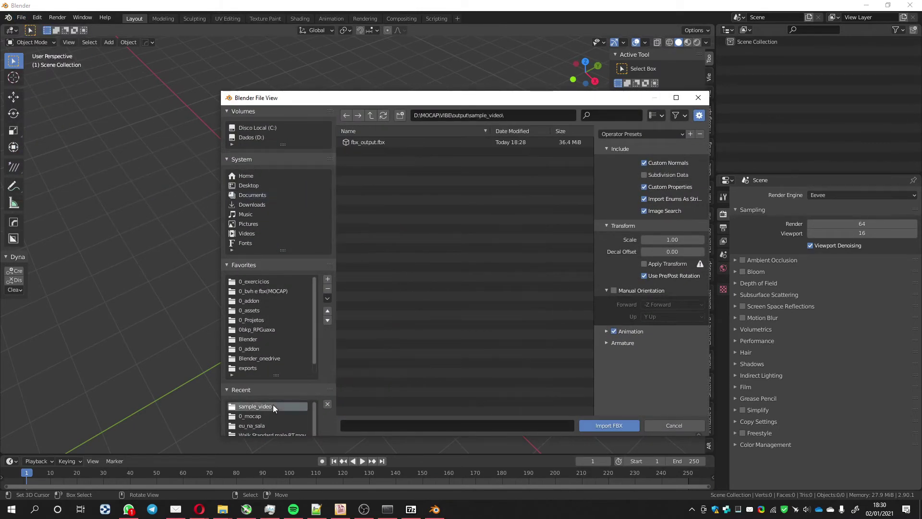
left_click(360, 138)
left_click_drag(390, 97, 255, 57)
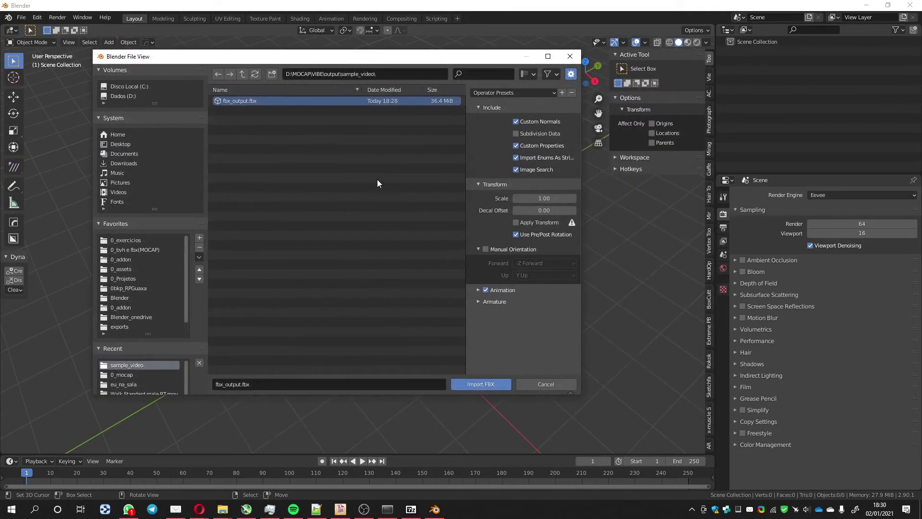
Step: Enable Automatic Bone Orientation in the armature import options and import the FBX file
left_click(478, 302)
left_click(516, 339)
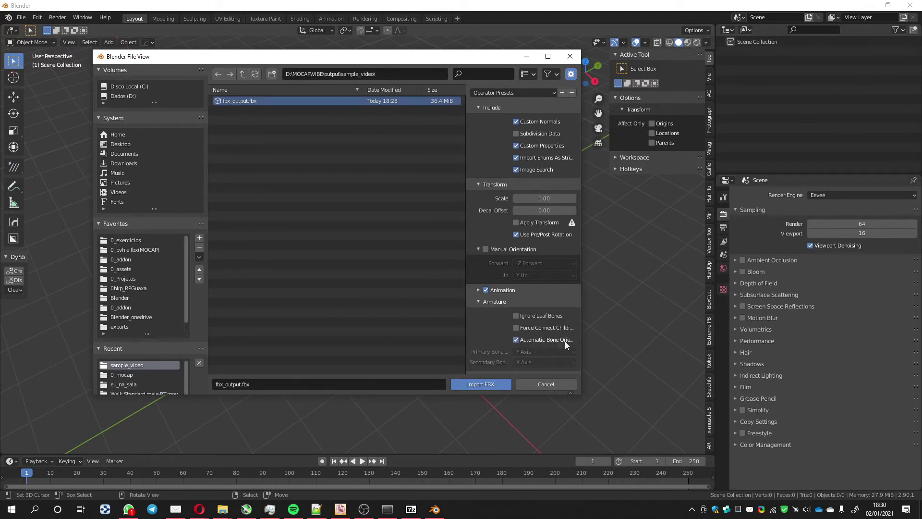
left_click(489, 386)
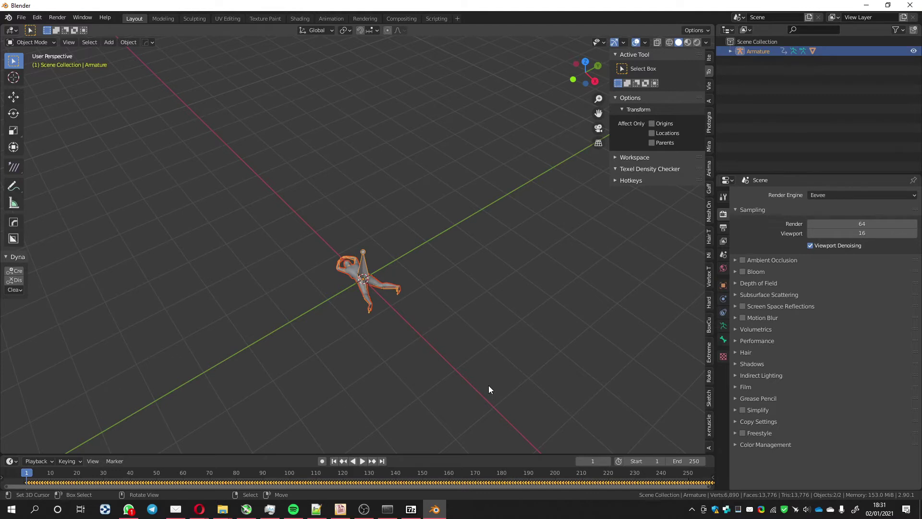
Step: Select the character's armature and set its viewport display to In Front
key("KP_Decimal")
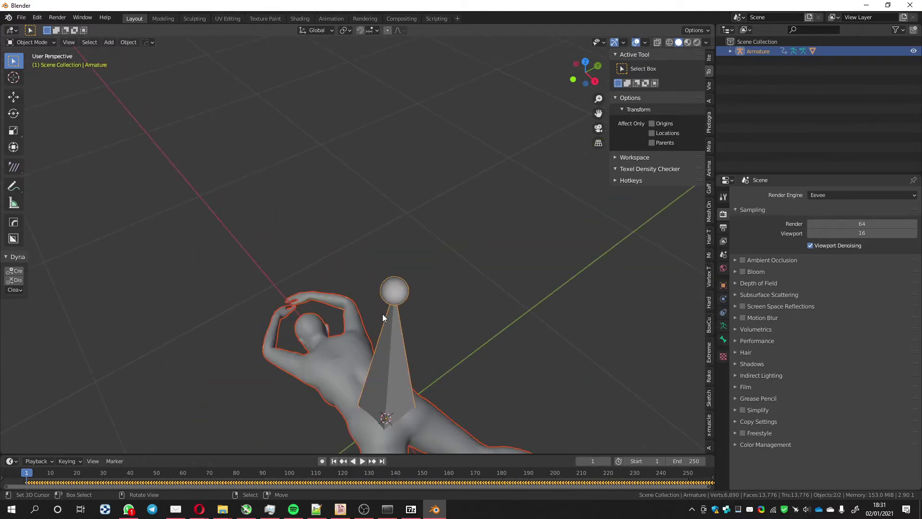
middle_click_drag(381, 320, 390, 278)
left_click(419, 254)
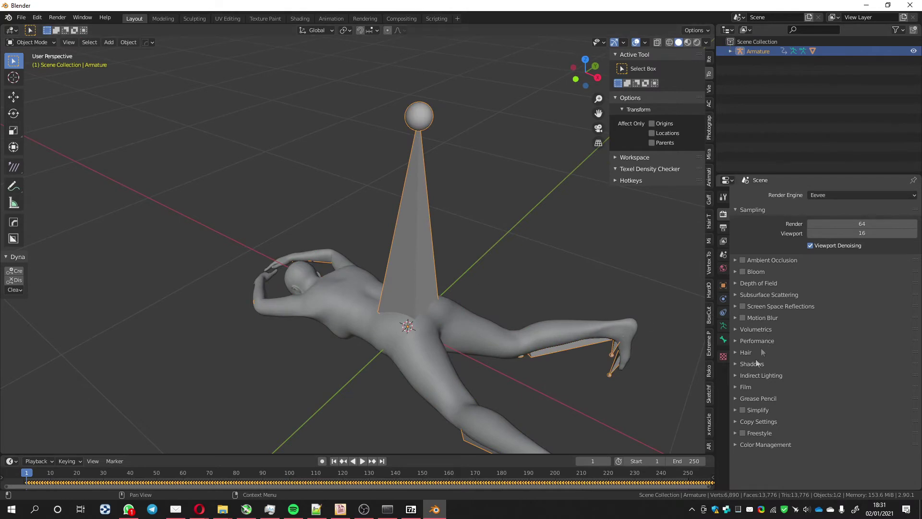
left_click(724, 326)
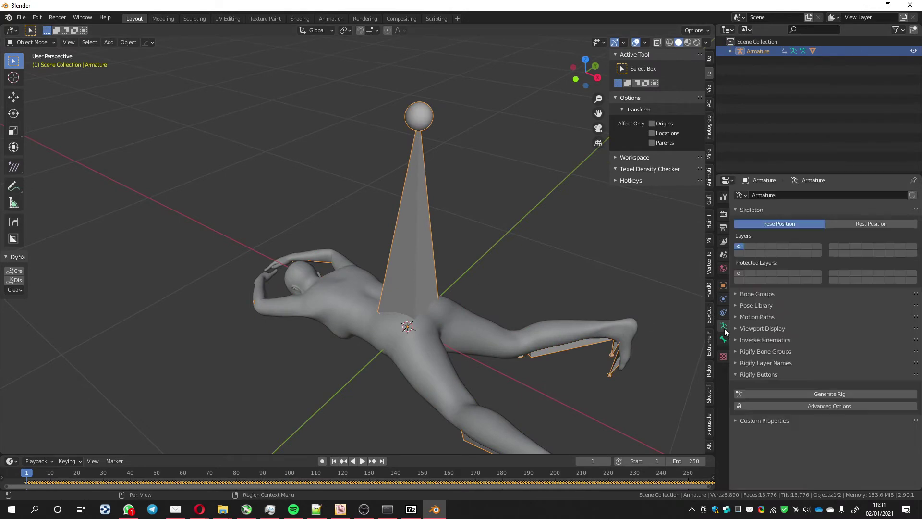
left_click(756, 328)
left_click(807, 396)
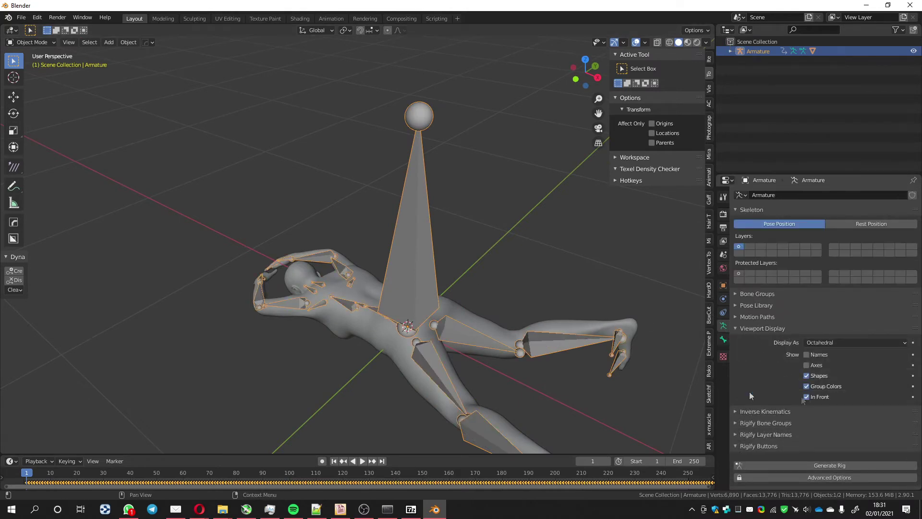
middle_click_drag(605, 370, 454, 316)
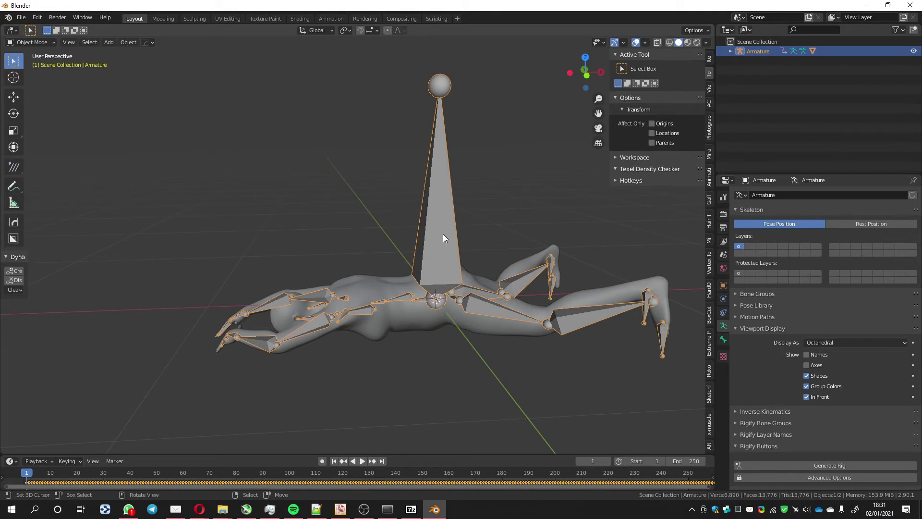
Step: Switch the armature to Pose Mode and set the scene's end frame to the last keyframe at 300
key("ctrl+Tab")
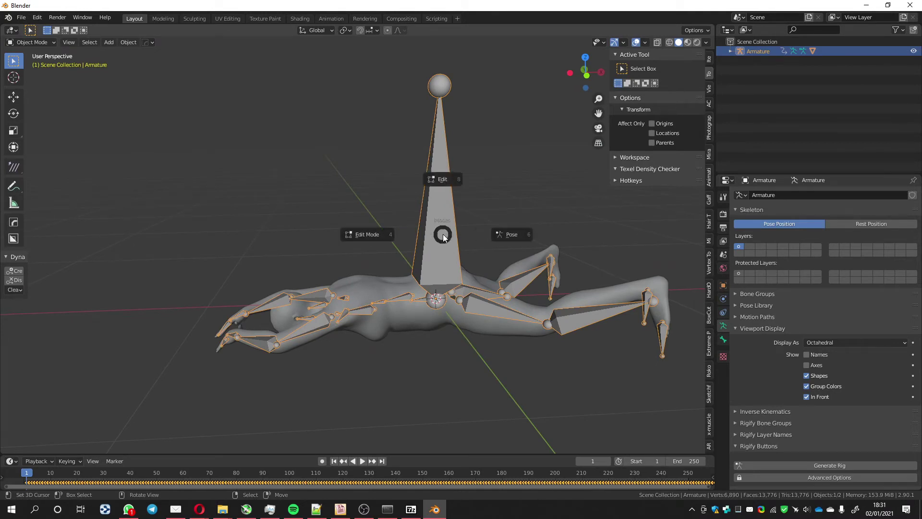
left_click(509, 235)
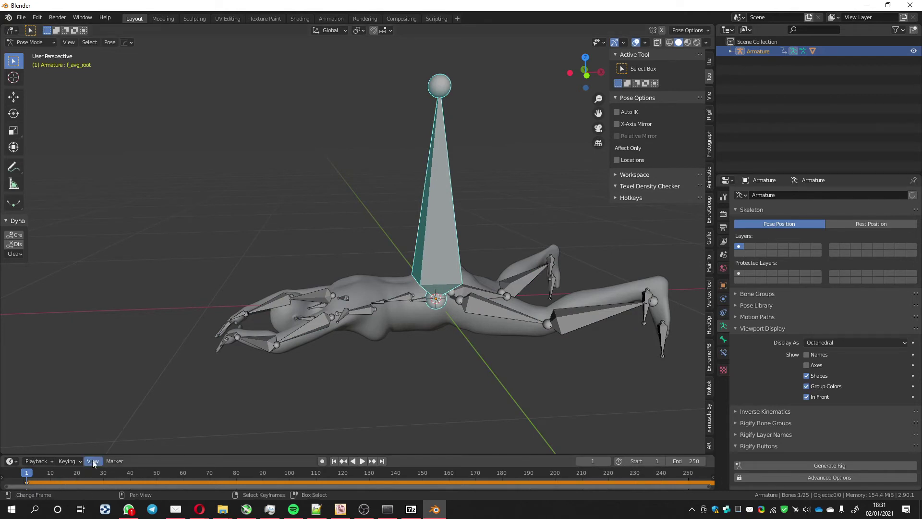
left_click_drag(144, 455, 173, 433)
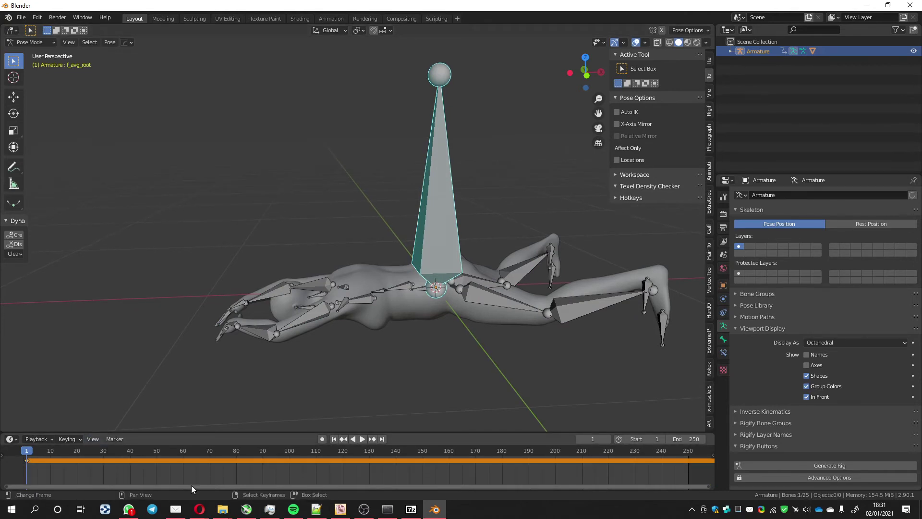
scroll(220, 463, "down", 3)
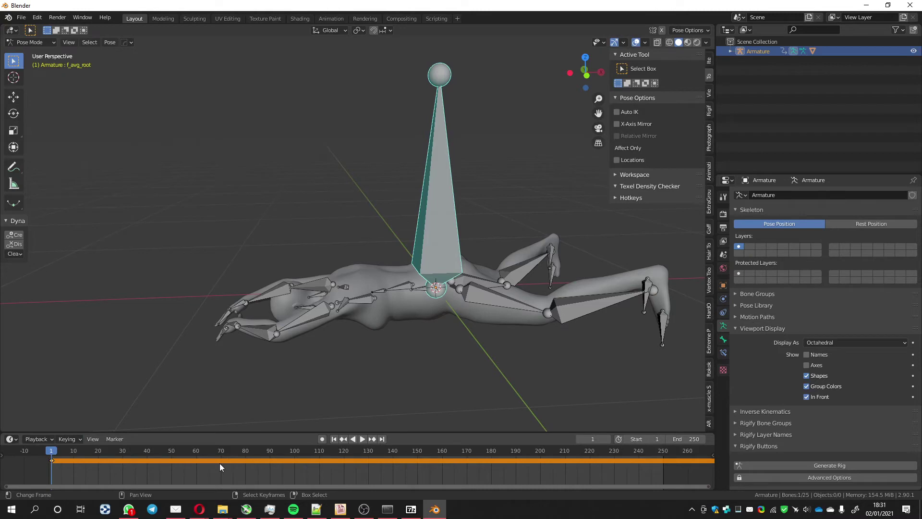
scroll(220, 463, "down", 3)
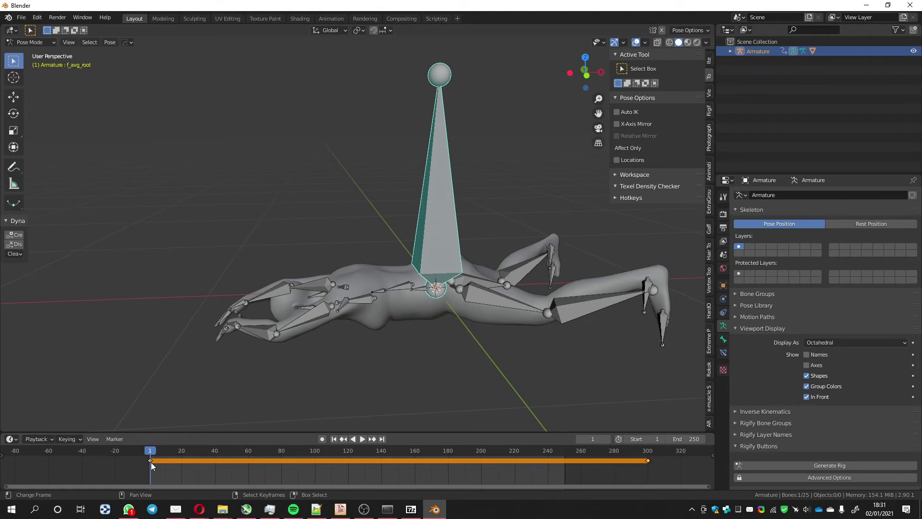
left_click(647, 463)
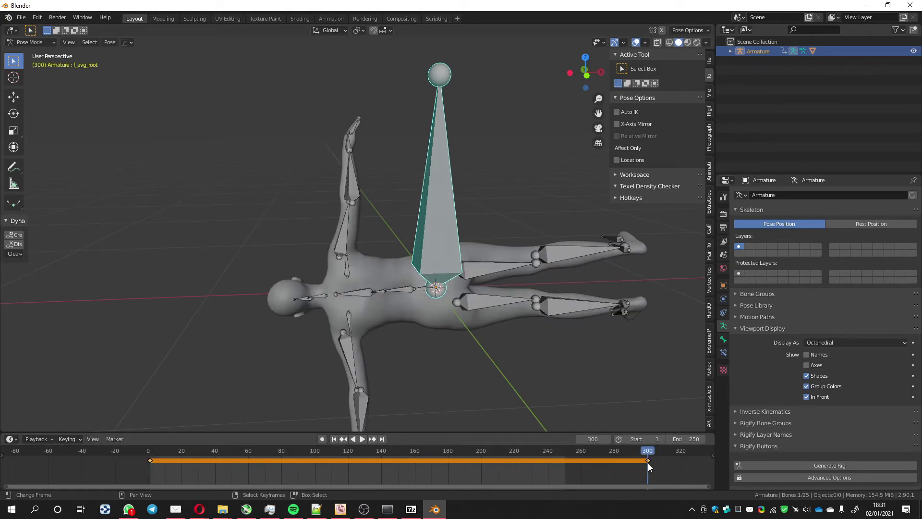
key("ctrl+End")
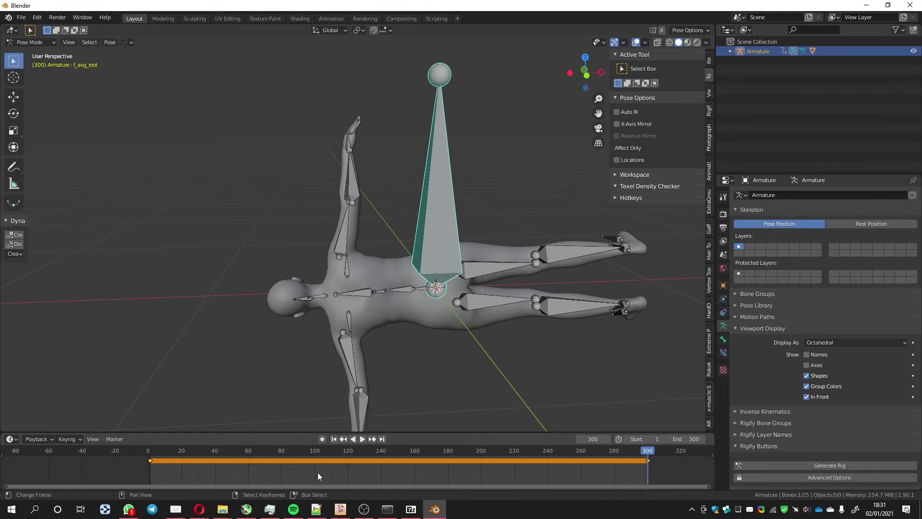
Step: Play back the imported animation and check the character's movement from different angles
key("space")
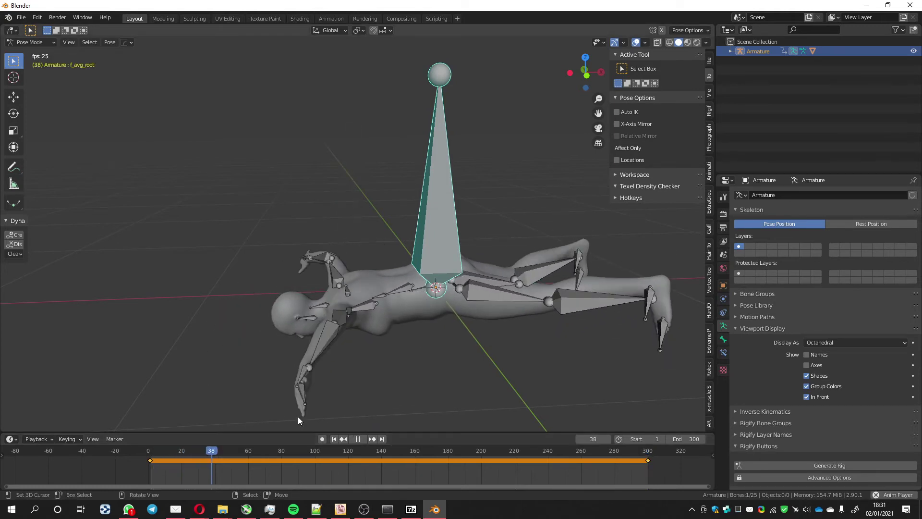
middle_click_drag(288, 384, 335, 299)
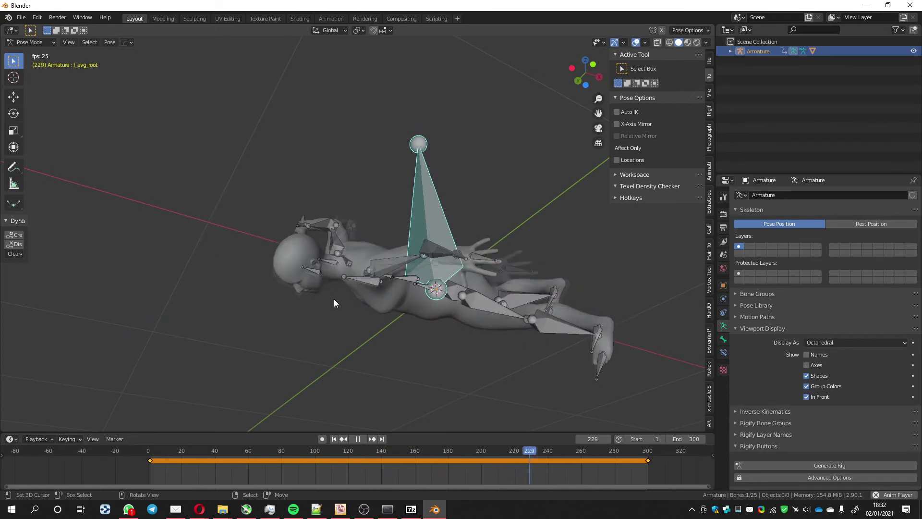
key("space")
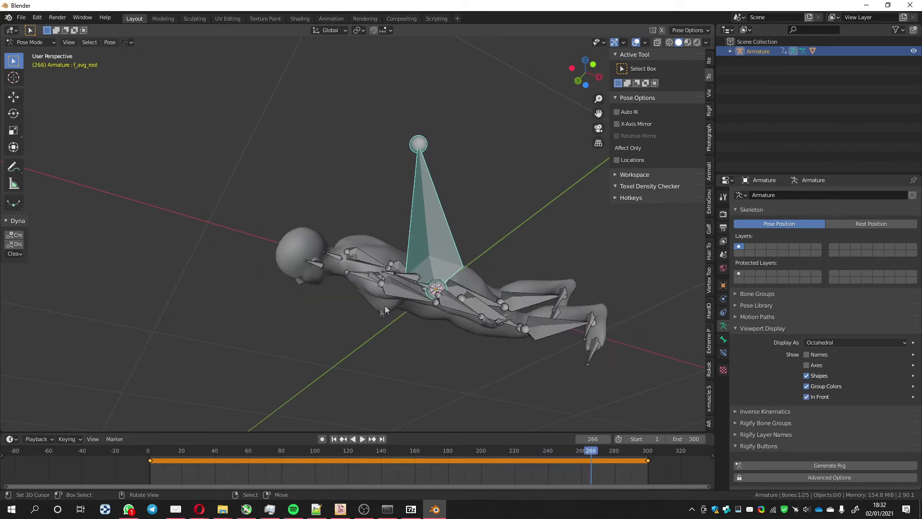
middle_click_drag(384, 306, 428, 358)
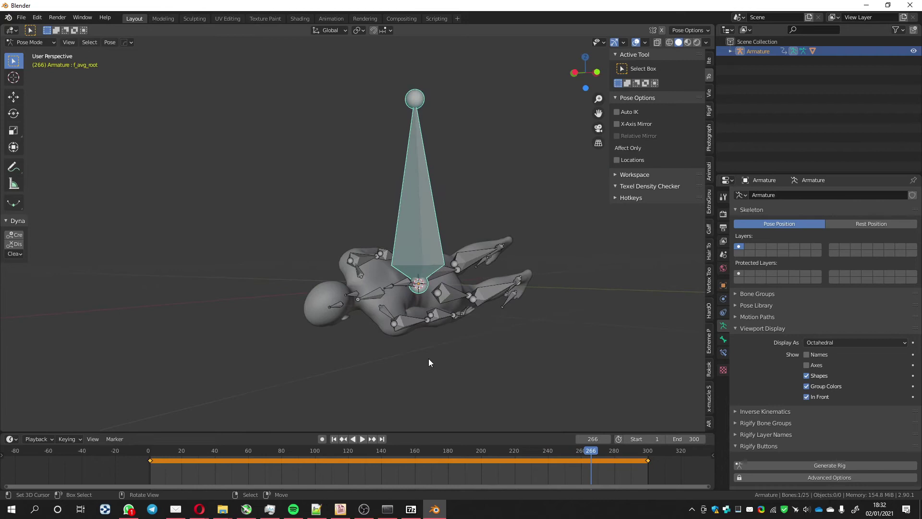
Step: At frame 1, rotate the f_avg_root bone 90 degrees around the global Y axis and insert a Rotation keyframe
key("shift+Left")
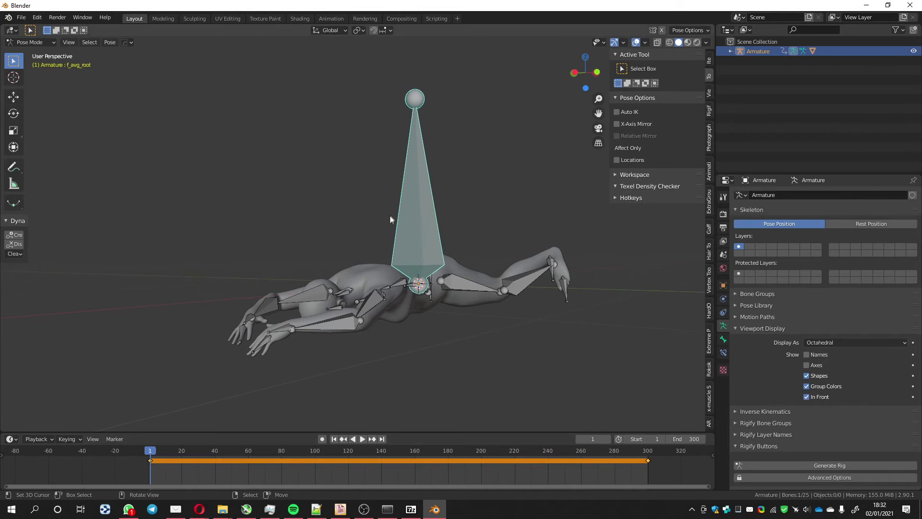
key("r")
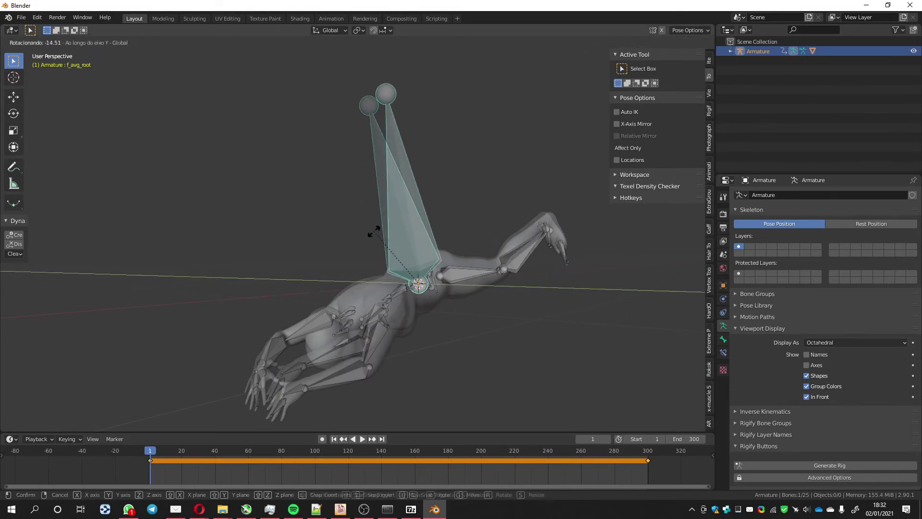
key("y")
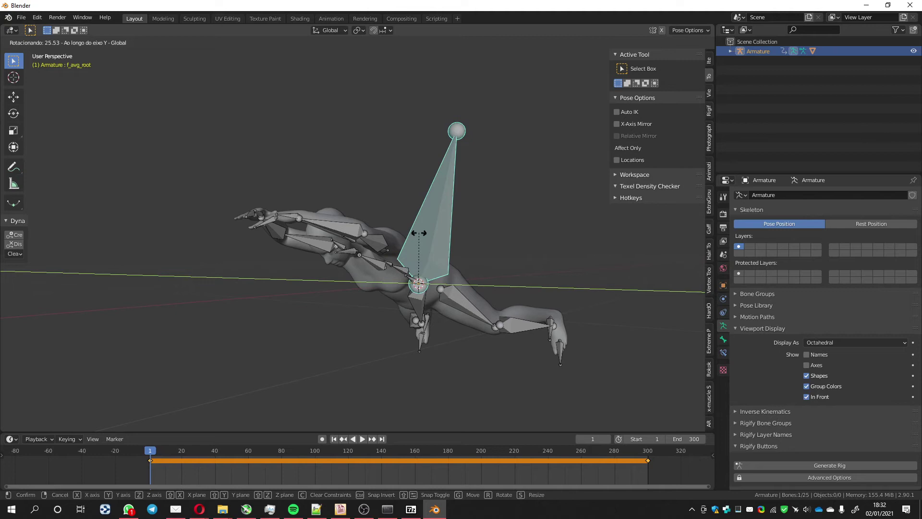
key("0")
key("Return")
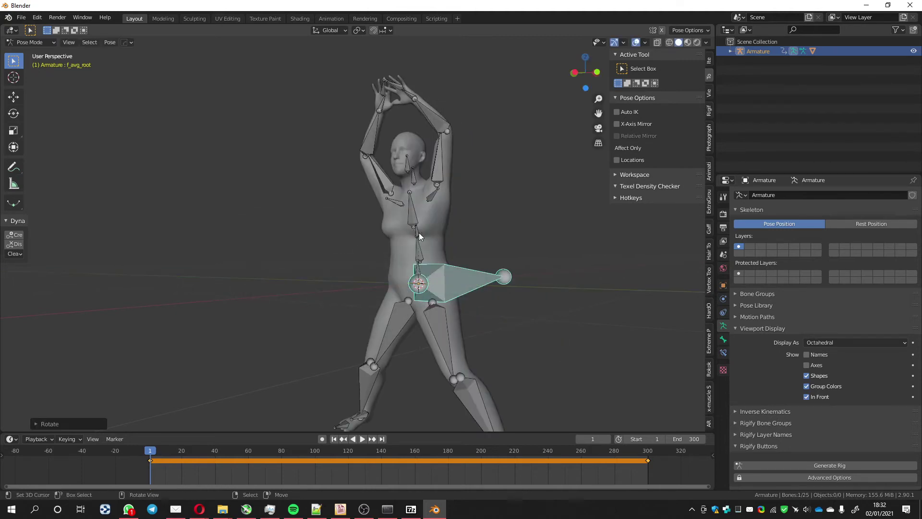
middle_click_drag(419, 237, 344, 261)
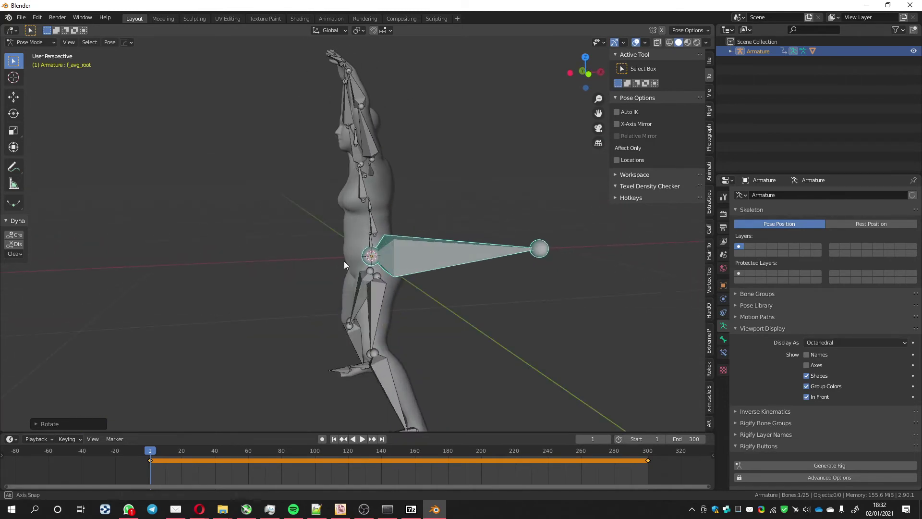
key("i")
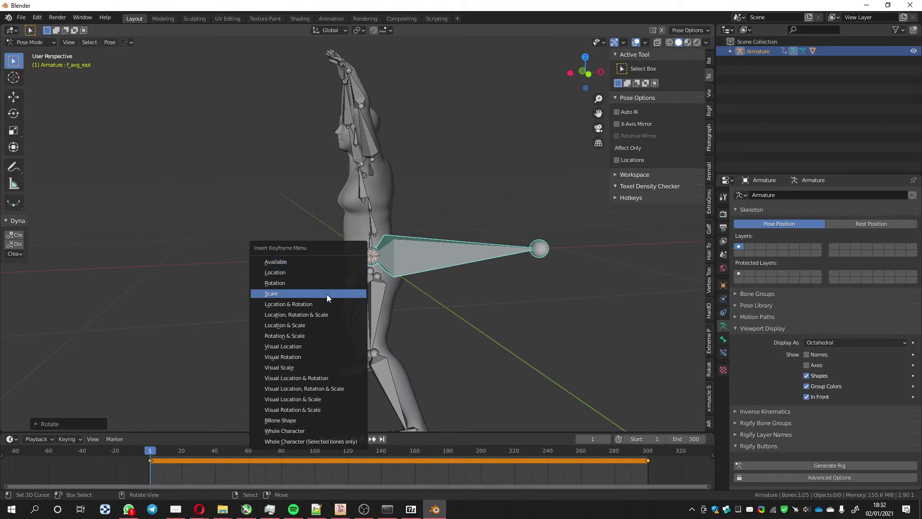
left_click(317, 285)
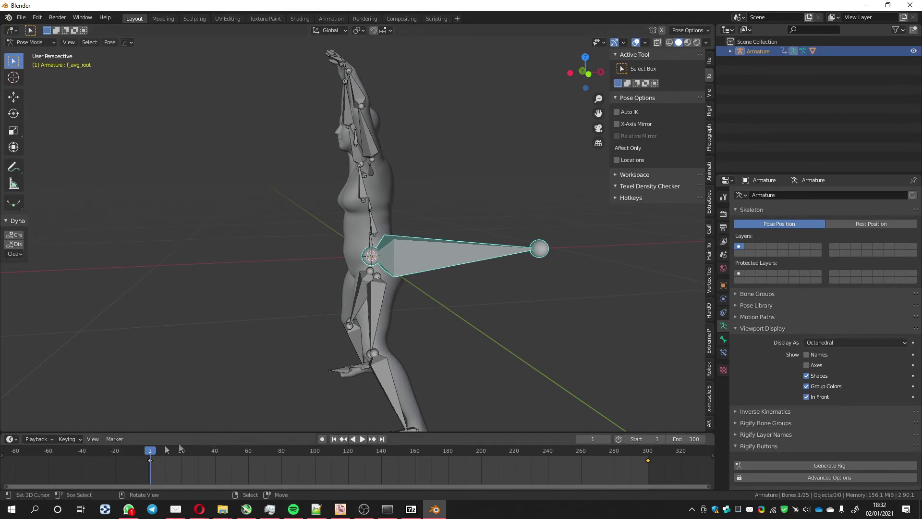
Step: Preview the root bone's motion and duplicate its frame 1 keyframe onto frame 300
key("space")
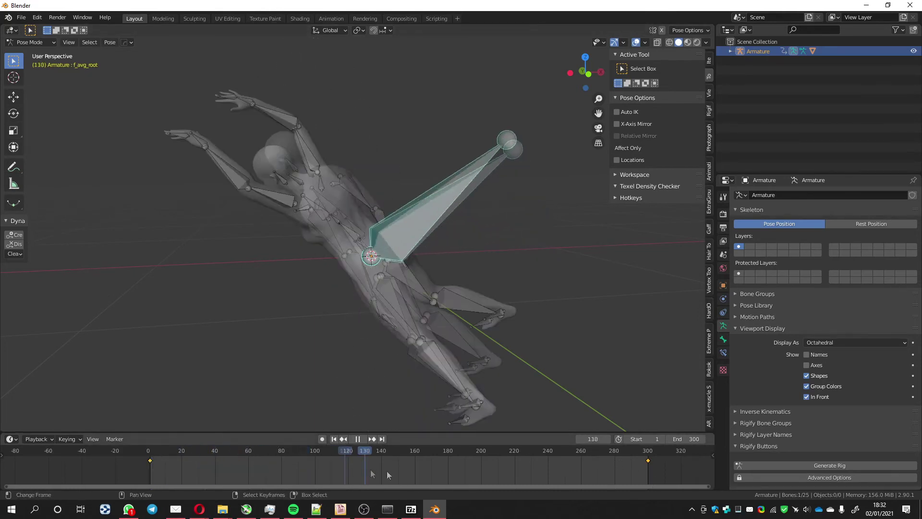
left_click_drag(387, 476, 154, 465)
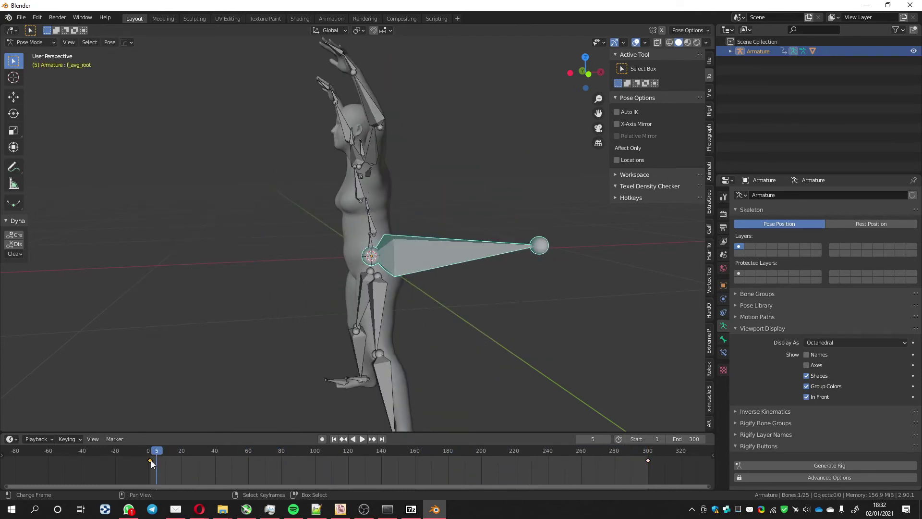
key("shift+d")
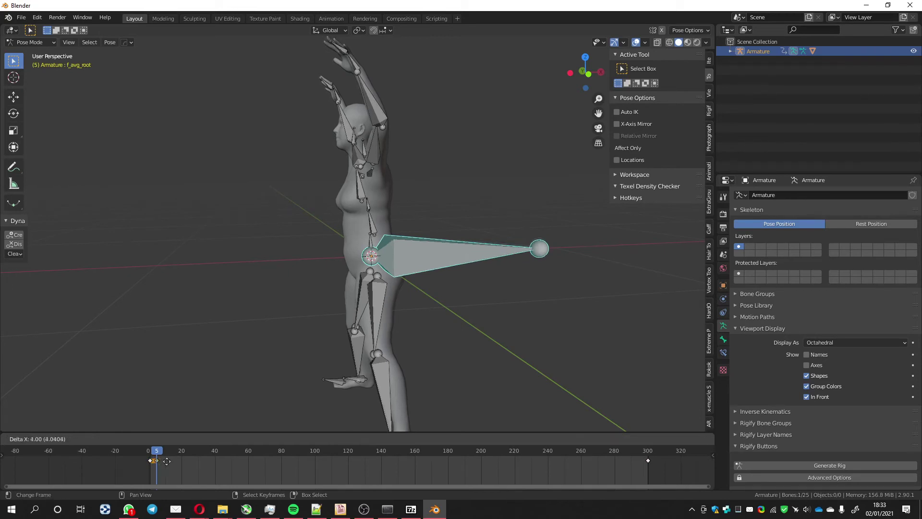
left_click(649, 466)
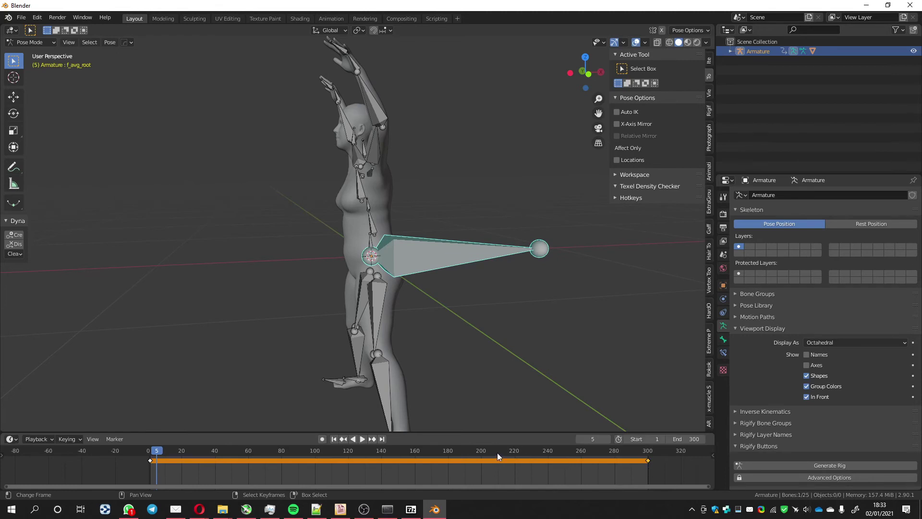
Step: Play and scrub the corrected animation, and view the character from the front
key("space")
mouse_move(179, 451)
left_mouse_down()
mouse_move(630, 467)
mouse_move(463, 450)
mouse_move(161, 450)
left_mouse_up()
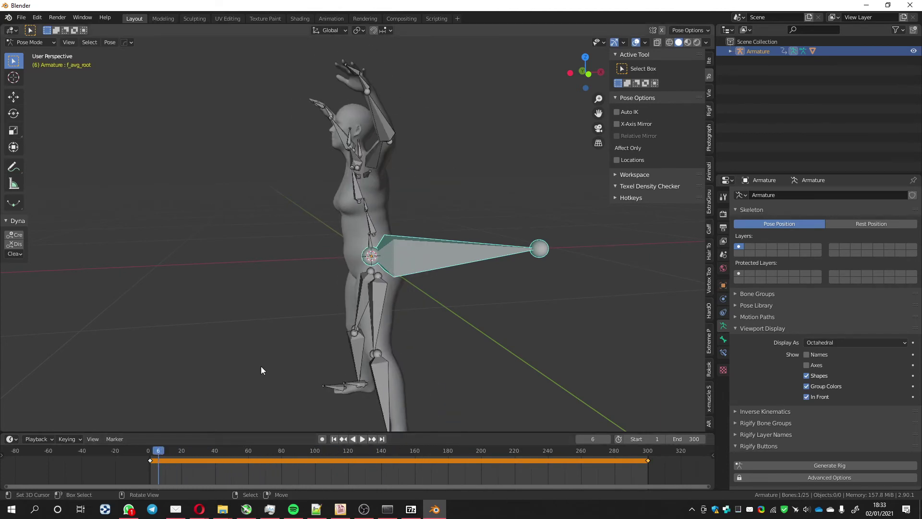
middle_click_drag(261, 366, 343, 353)
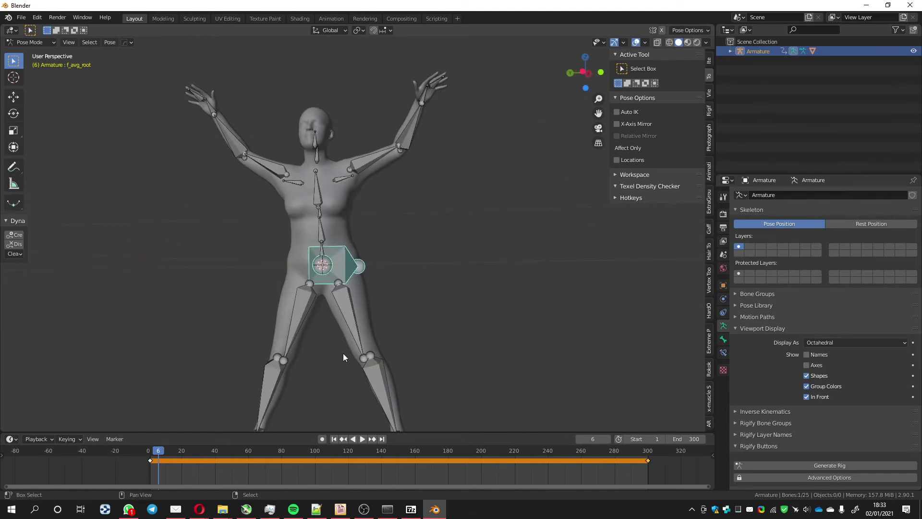
Step: Play back the corrected animation and view the full character from a front angle
key("space")
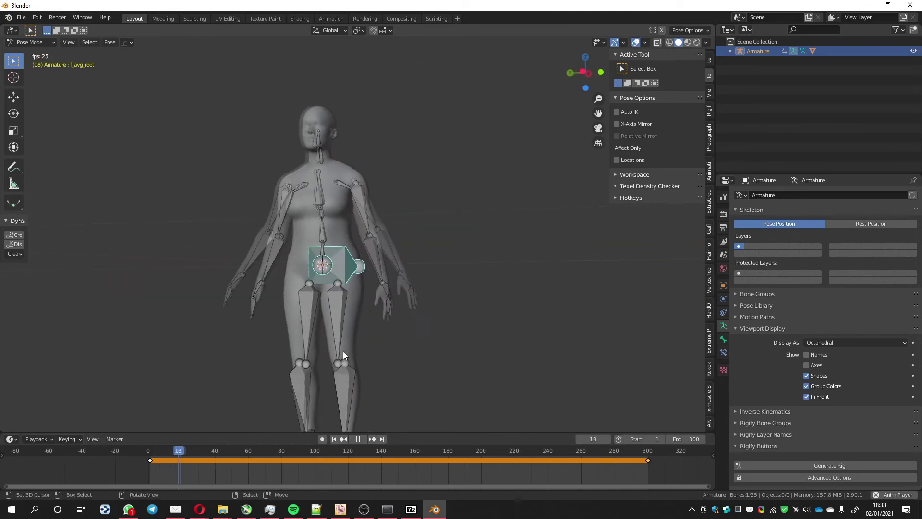
middle_click_drag(345, 327, 356, 309)
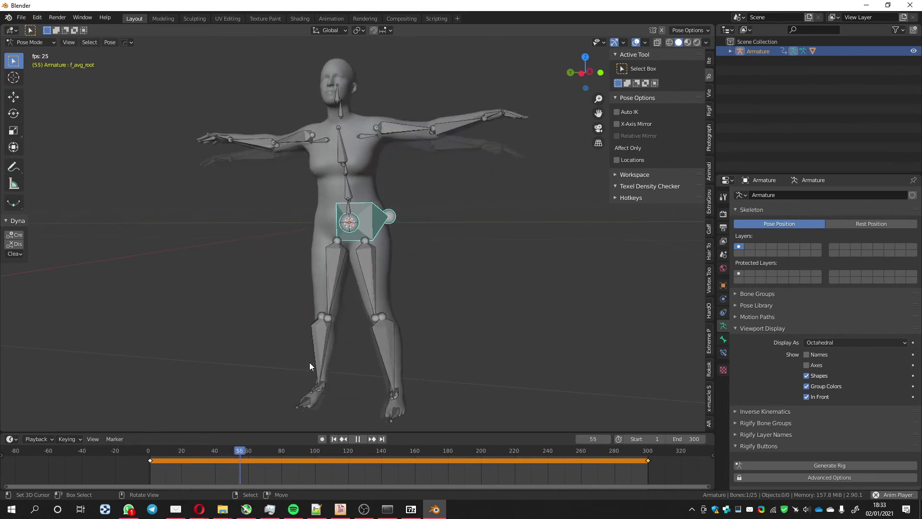
key("space")
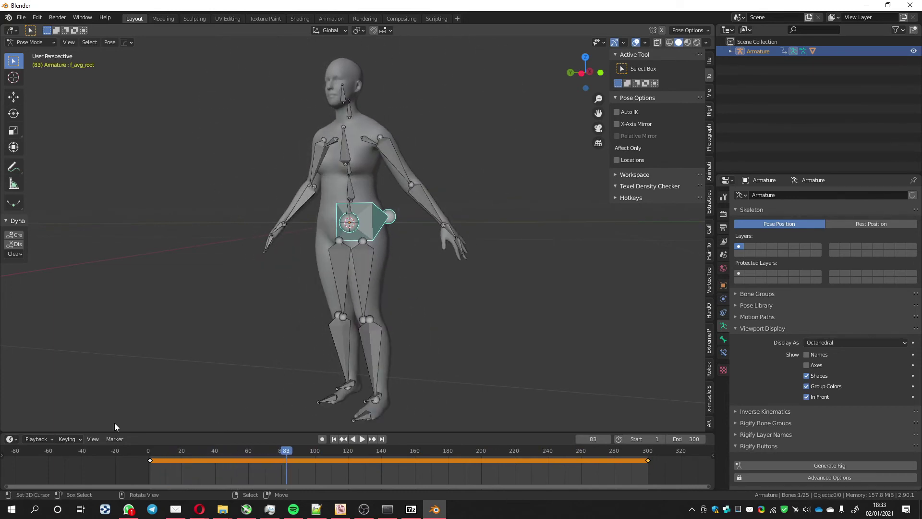
Step: Split the 3D viewport horizontally and turn the lower area into a Graph Editor
left_click_drag(2, 430, 3, 300)
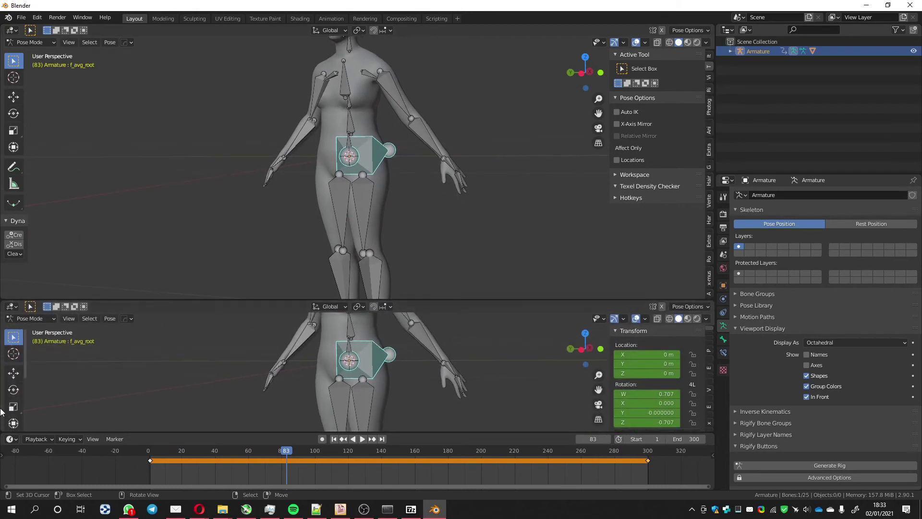
left_click_drag(22, 431, 19, 449)
left_click(12, 307)
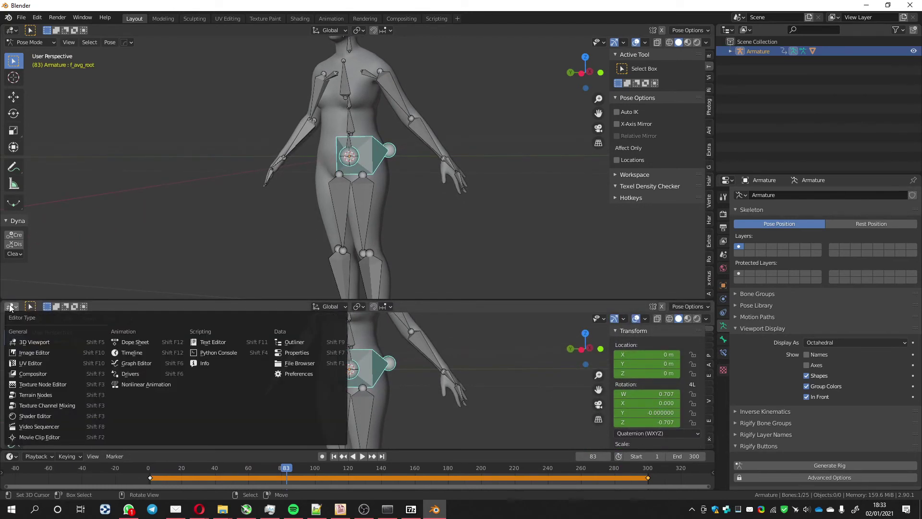
left_click(129, 364)
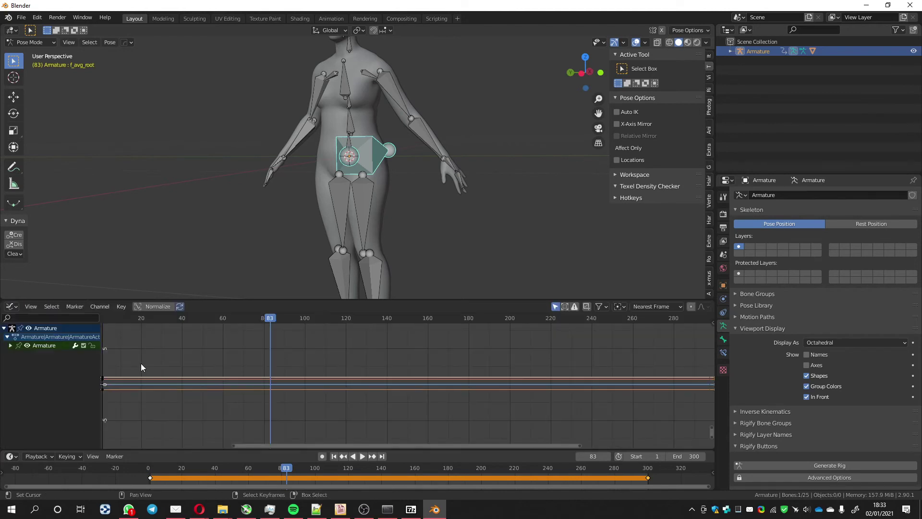
Step: Select all bones with all their keyframes and enlarge the Graph Editor to fit the full curves
key("a")
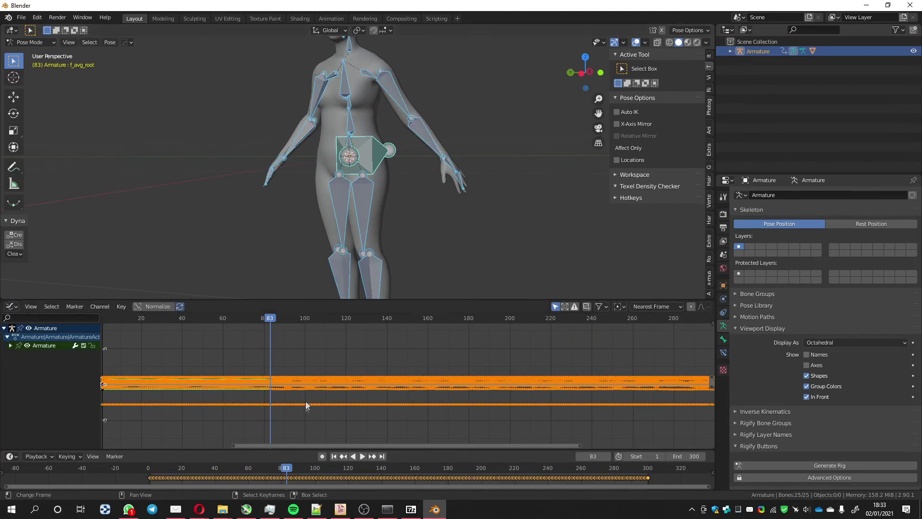
middle_click_drag(307, 411, 341, 364)
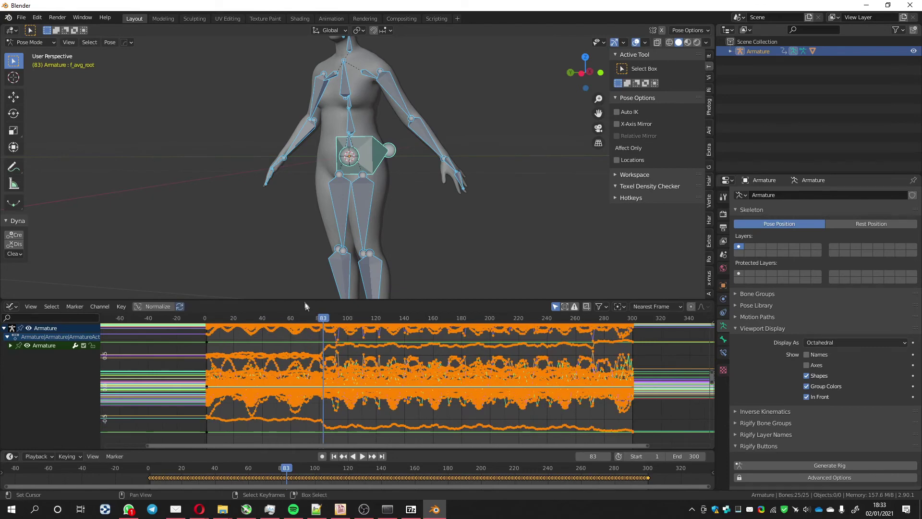
left_click_drag(304, 301, 299, 190)
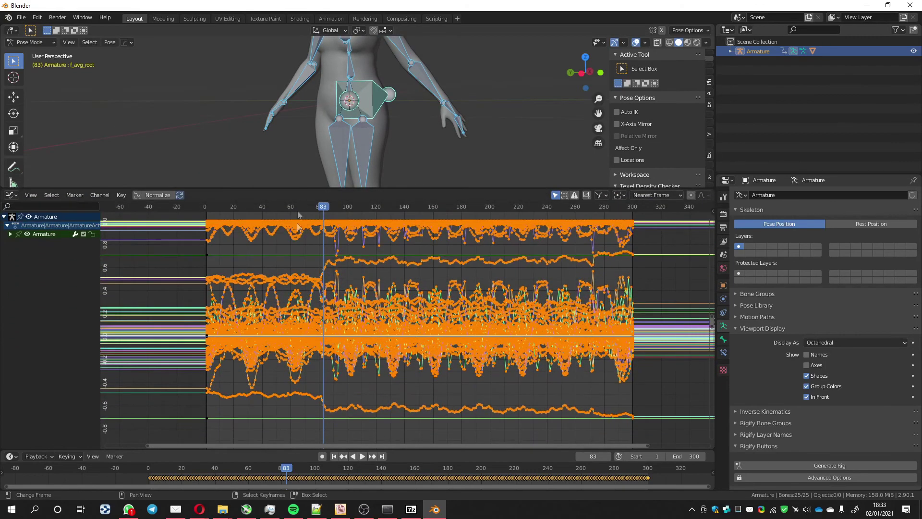
middle_click_drag(298, 215, 294, 273, "ctrl")
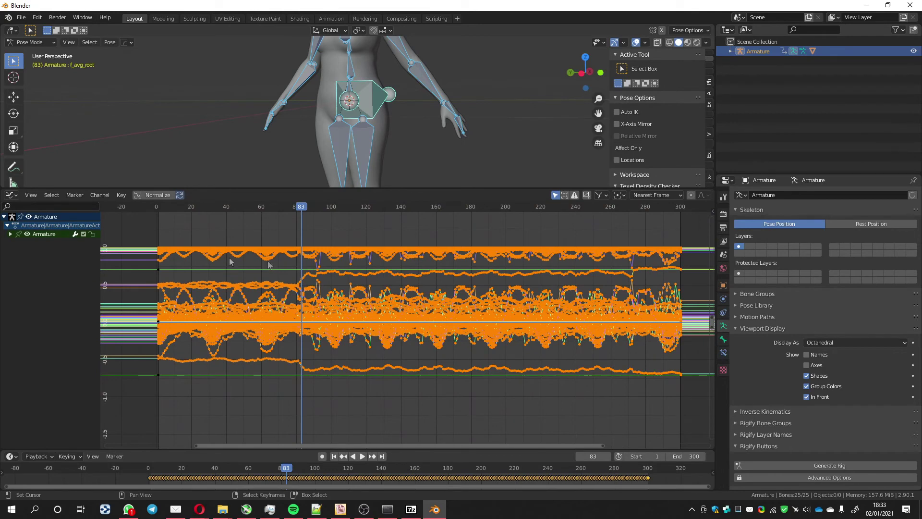
Step: Apply Smooth Keys three times to the selected keyframes of all bones
left_click(121, 196)
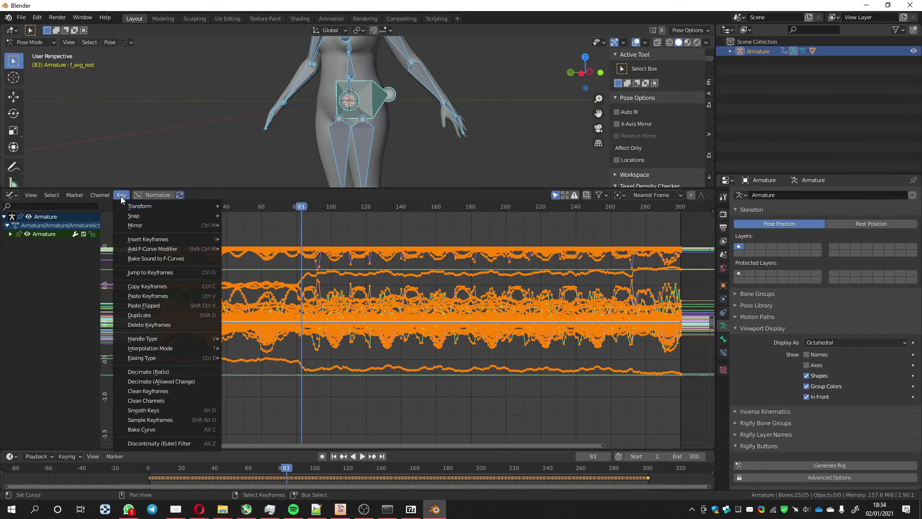
left_click(142, 412)
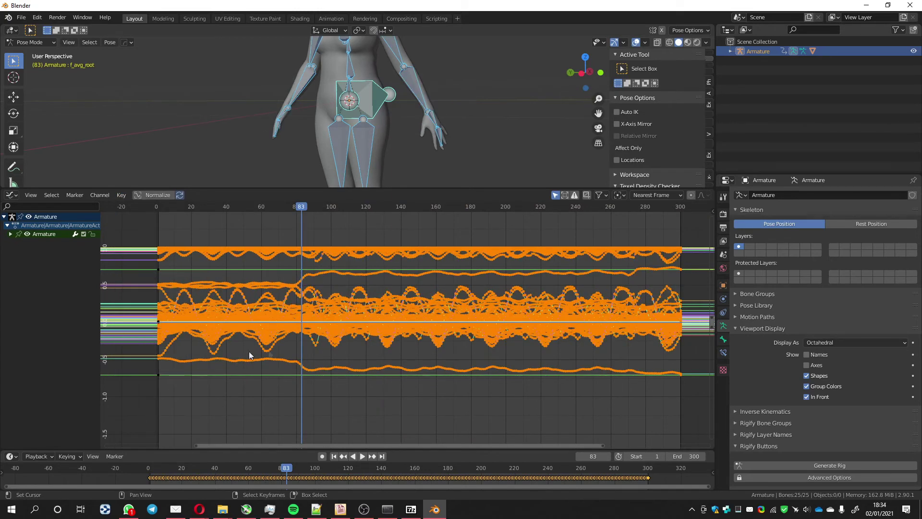
left_click(118, 196)
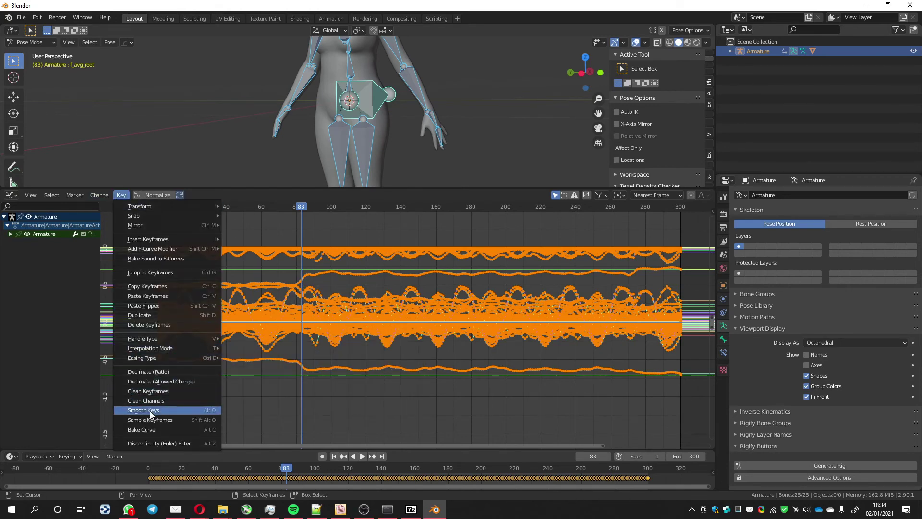
left_click(151, 412)
left_click(121, 198)
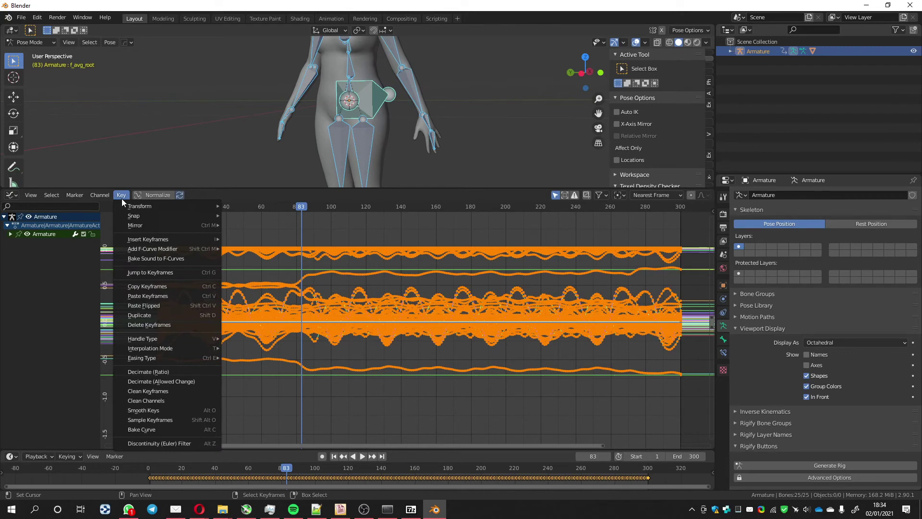
left_click(138, 414)
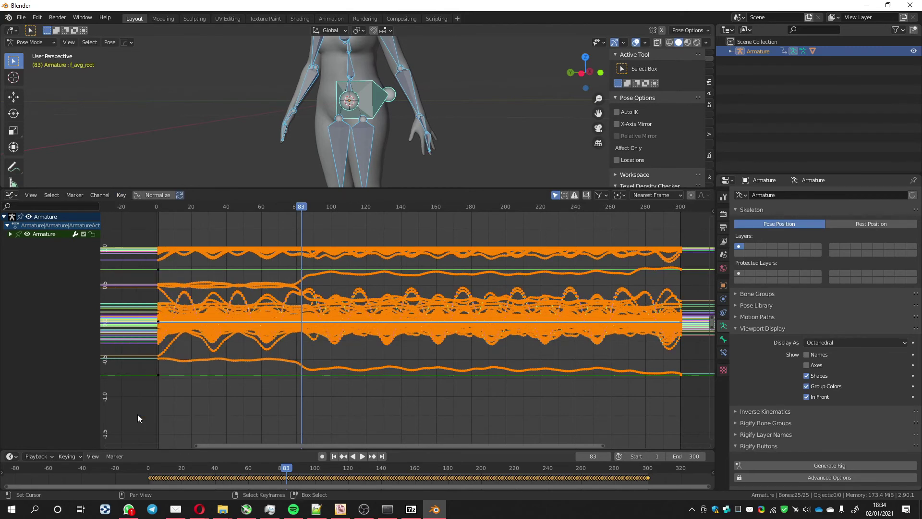
Step: Enlarge the 3D viewport and play back the smoothed animation, viewing the character from the front
scroll(245, 287, "down", 1)
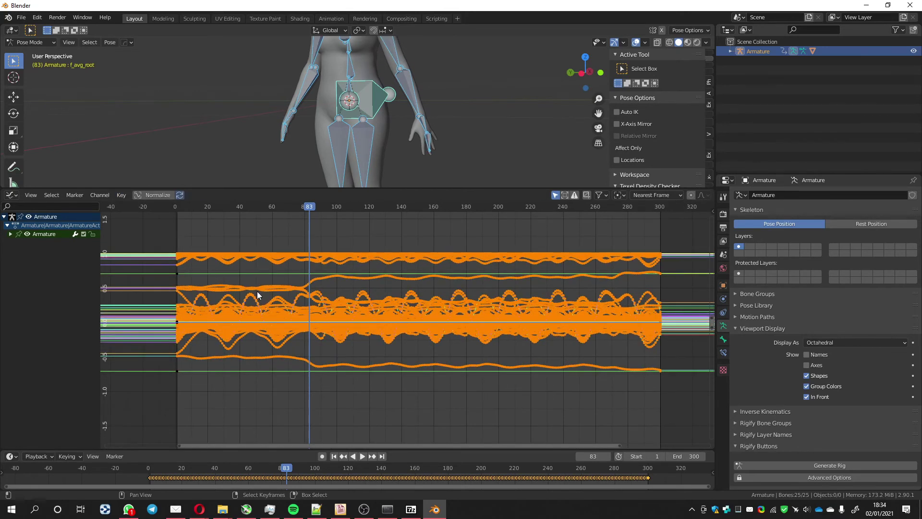
key("space")
left_click_drag(238, 190, 239, 295)
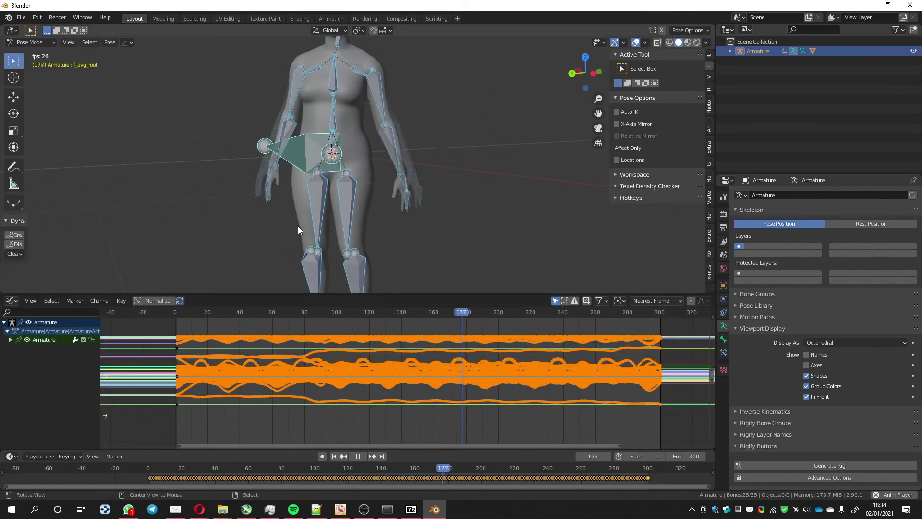
middle_click_drag(298, 226, 250, 226)
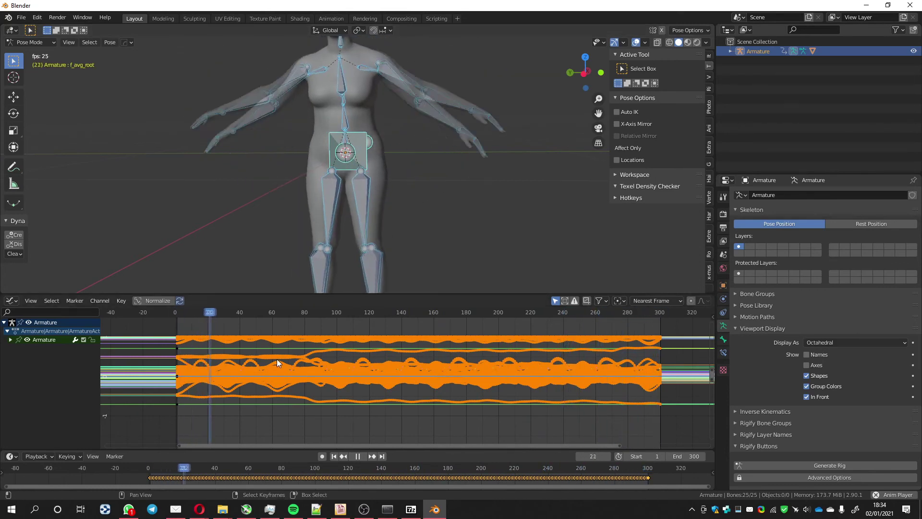
key("space")
Step: Clean the selected keyframes of all bones with a threshold of 0.021
key("Home")
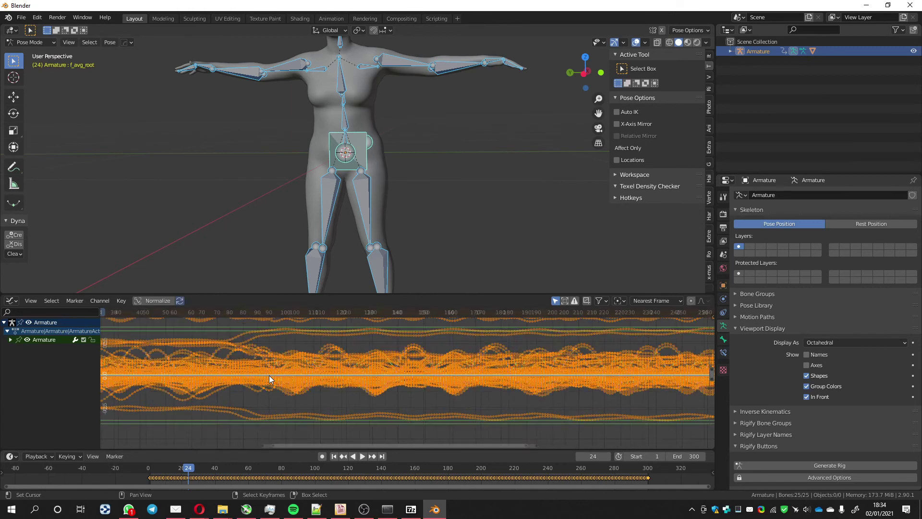
scroll(269, 376, "up", 2)
scroll(270, 375, "up", 1)
scroll(270, 375, "down", 3)
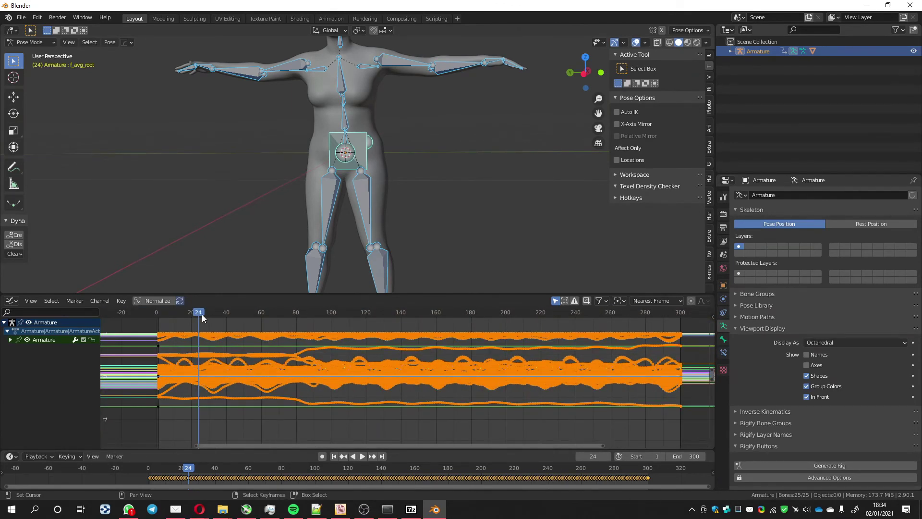
left_click(119, 303)
mouse_move(145, 140)
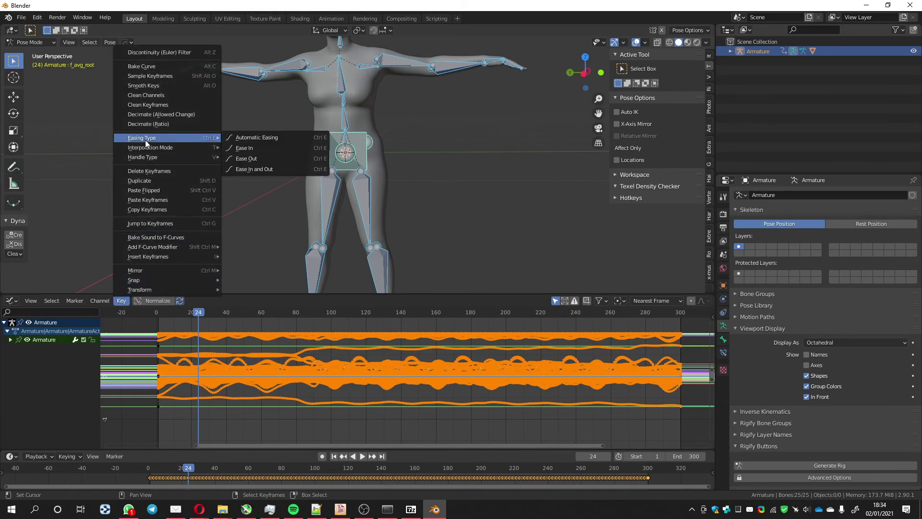
left_click(157, 105)
left_click(111, 433)
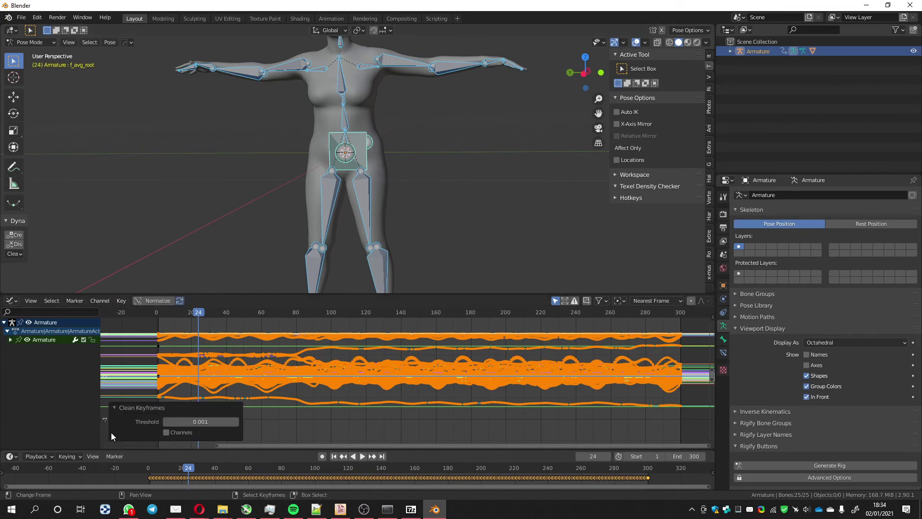
left_click(235, 422)
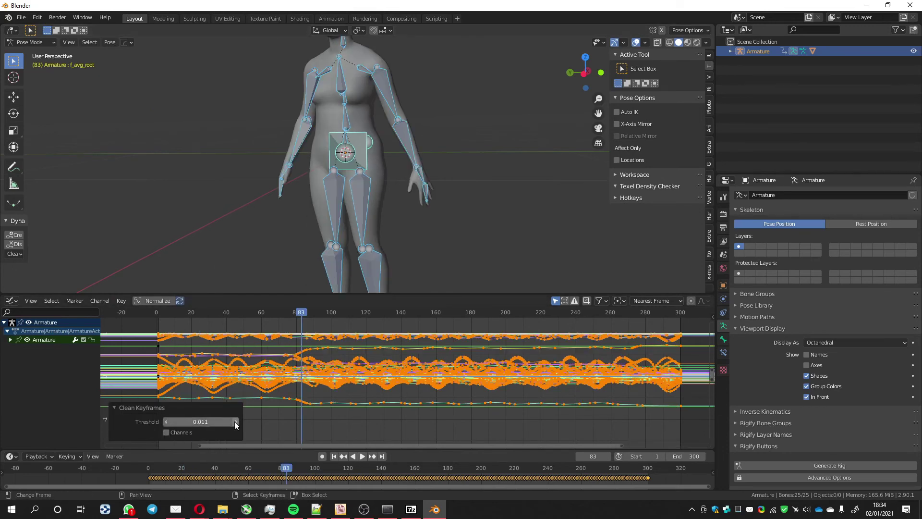
scroll(303, 392, "up", 4)
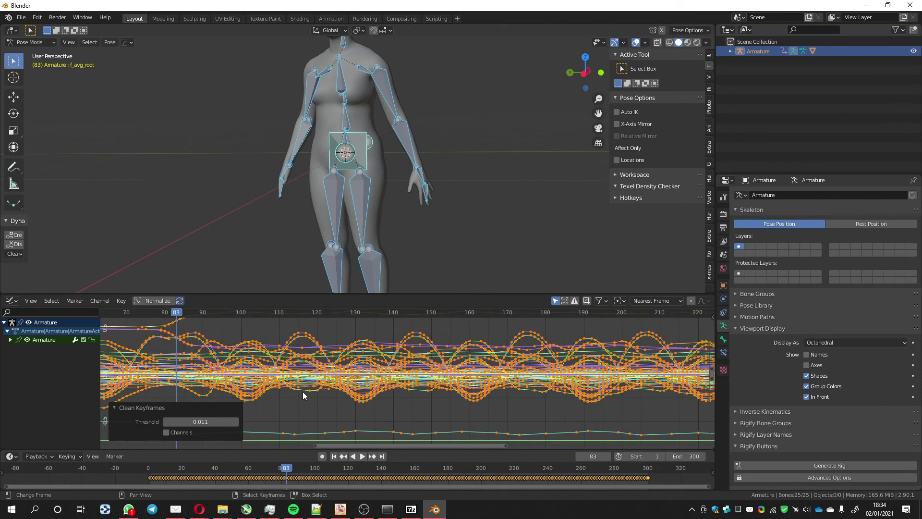
scroll(361, 371, "down", 2)
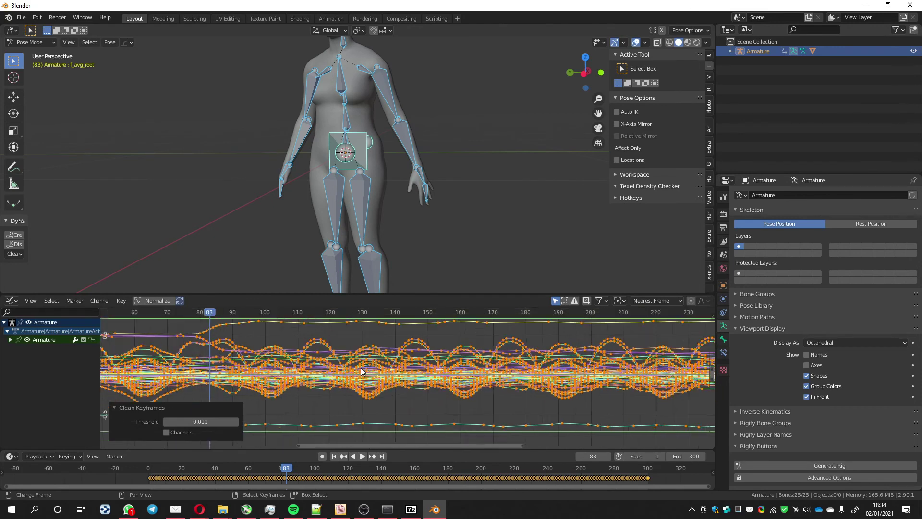
left_click(236, 422)
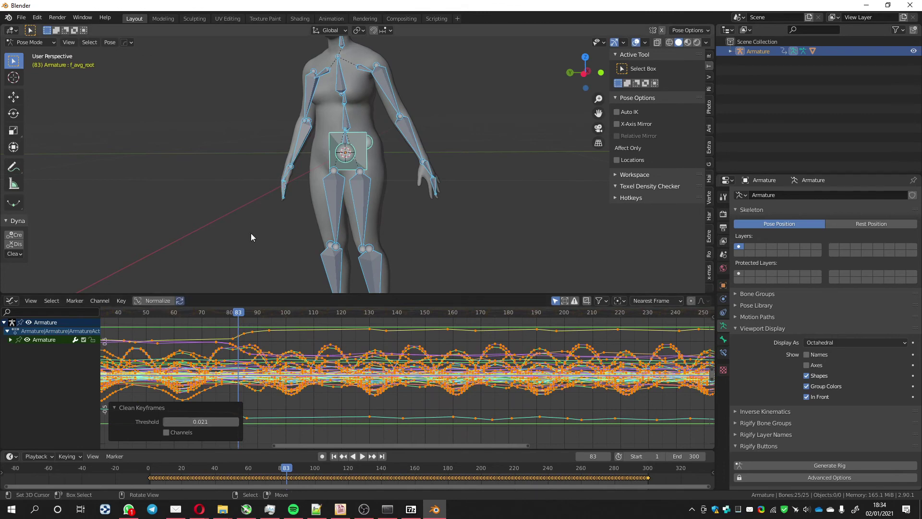
Step: Play back the cleaned animation from different angles, and collapse the Clean Keyframes settings
key("space")
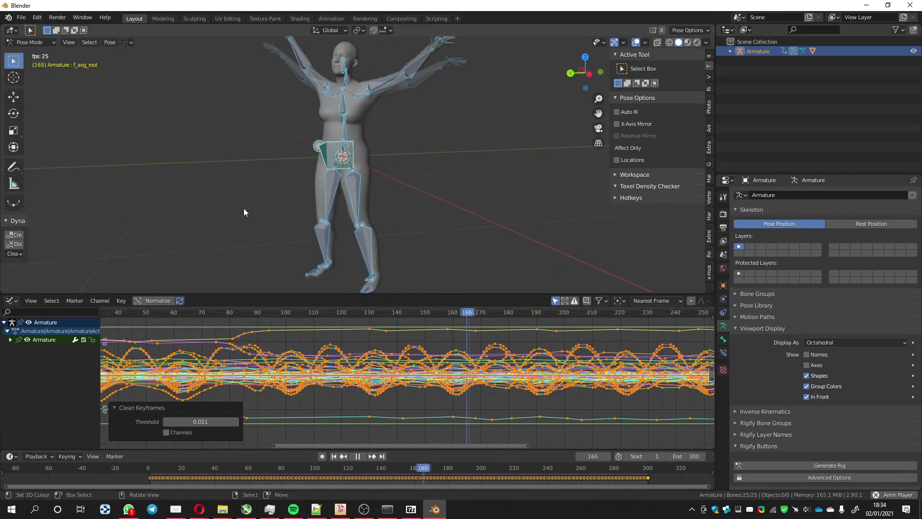
middle_click_drag(275, 190, 230, 200)
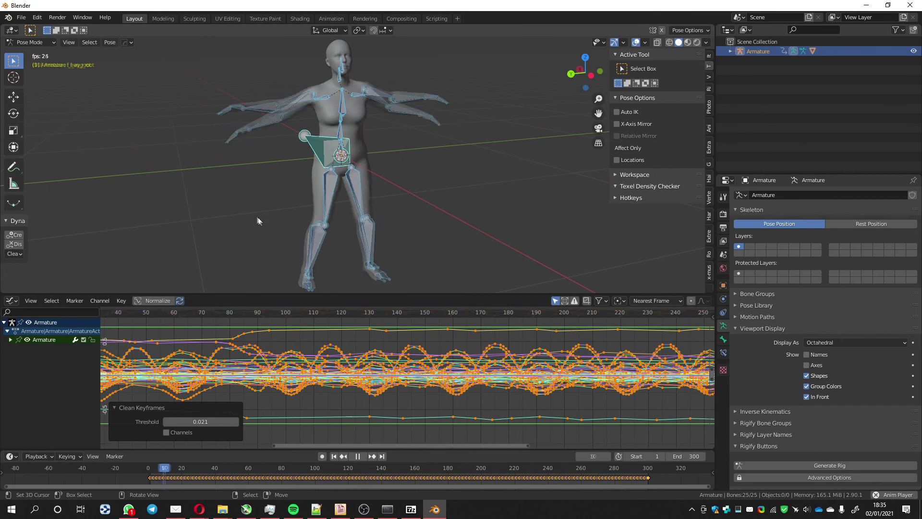
key("space")
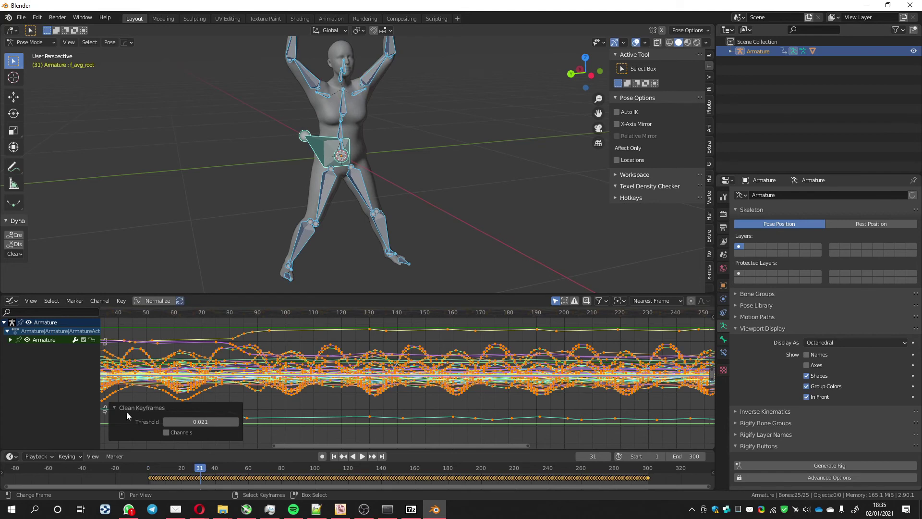
left_click(114, 406)
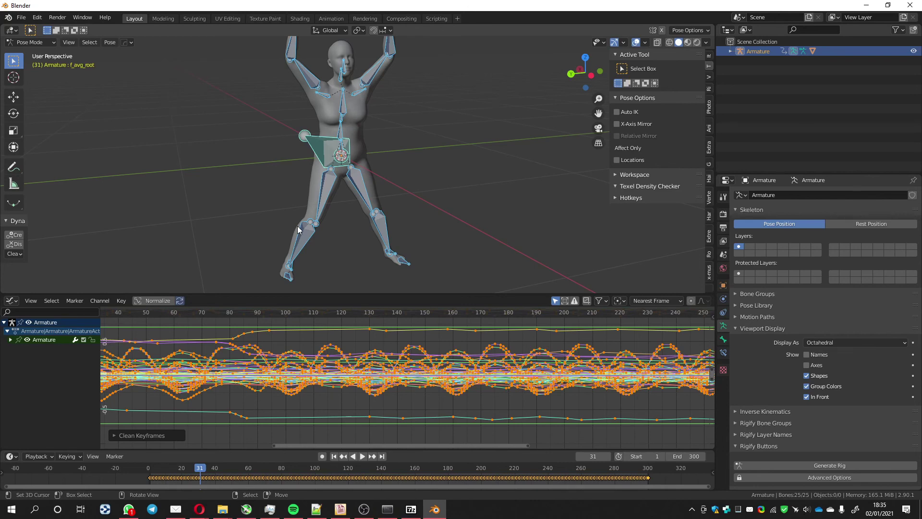
Step: Switch the Graph Editor area to the Dope Sheet's Action Editor and push the armature's action down into an NLA strip
left_click(12, 302)
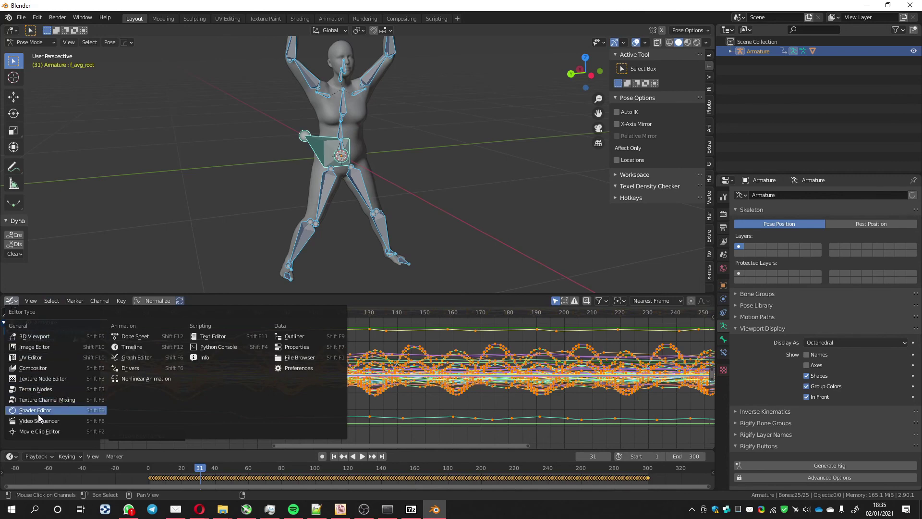
left_click(137, 338)
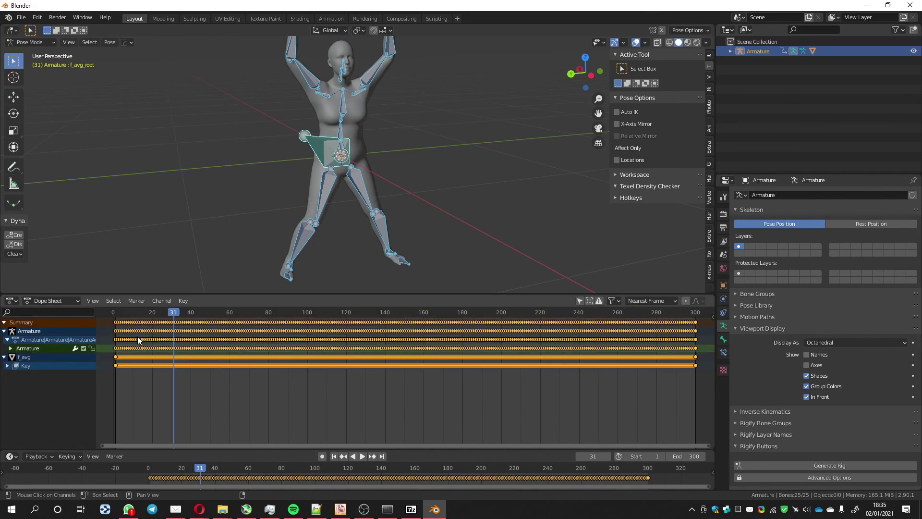
left_click(52, 301)
left_click(48, 322)
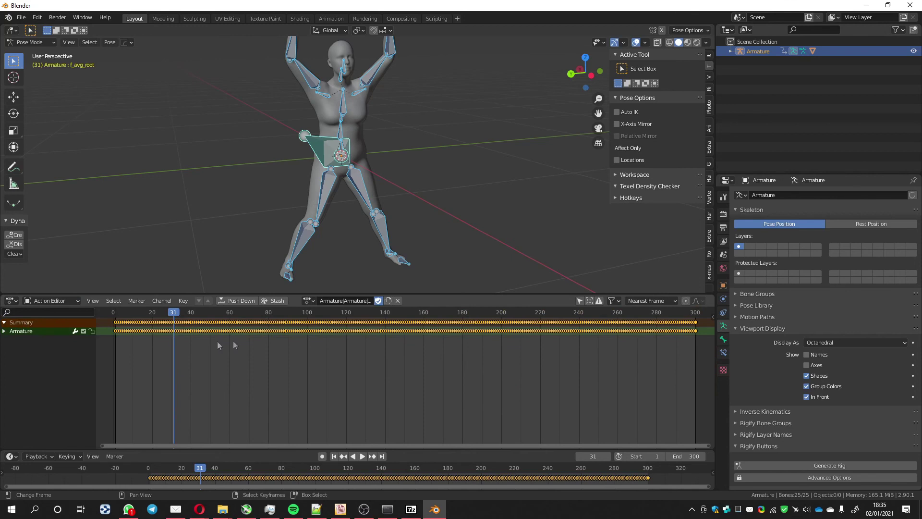
left_click(273, 301)
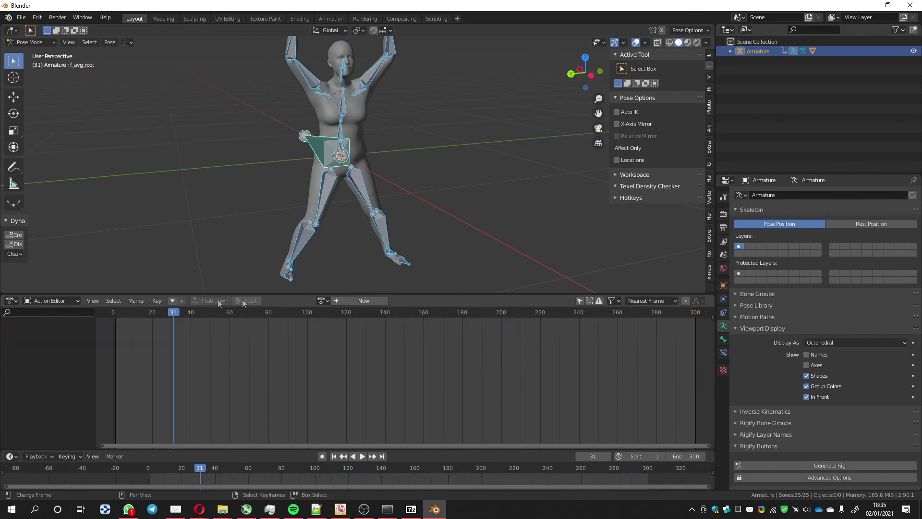
Step: Switch the lower area to the Nonlinear Animation editor, fit the armature's strip in view, and play it back
left_click(9, 303)
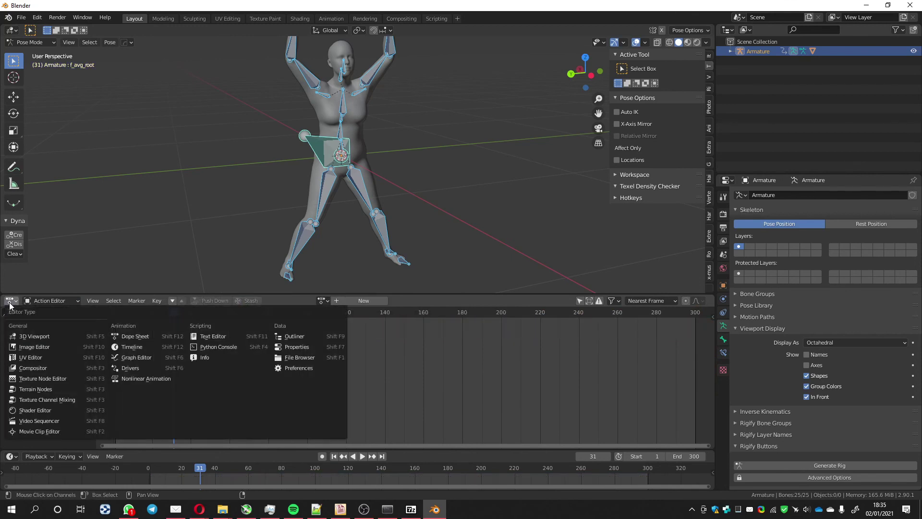
left_click(125, 378)
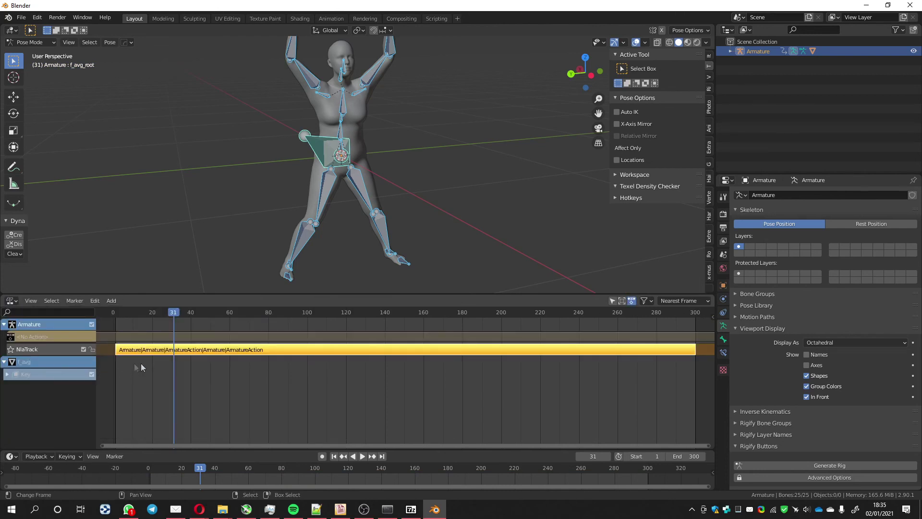
middle_click_drag(143, 367, 192, 397)
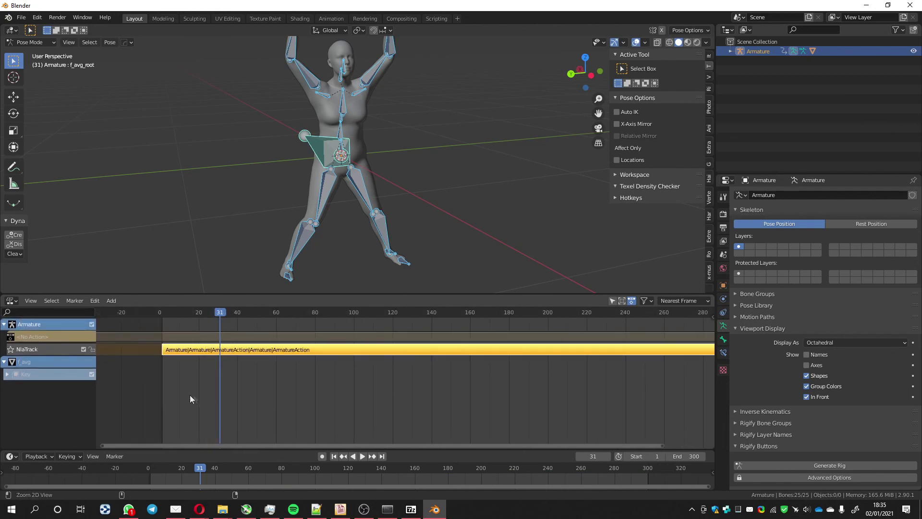
key("Home")
key("space")
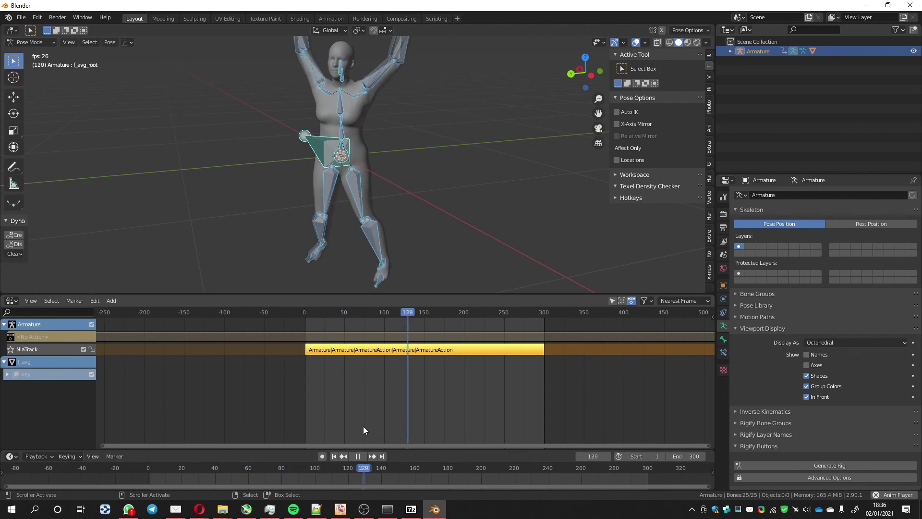
left_click(359, 456)
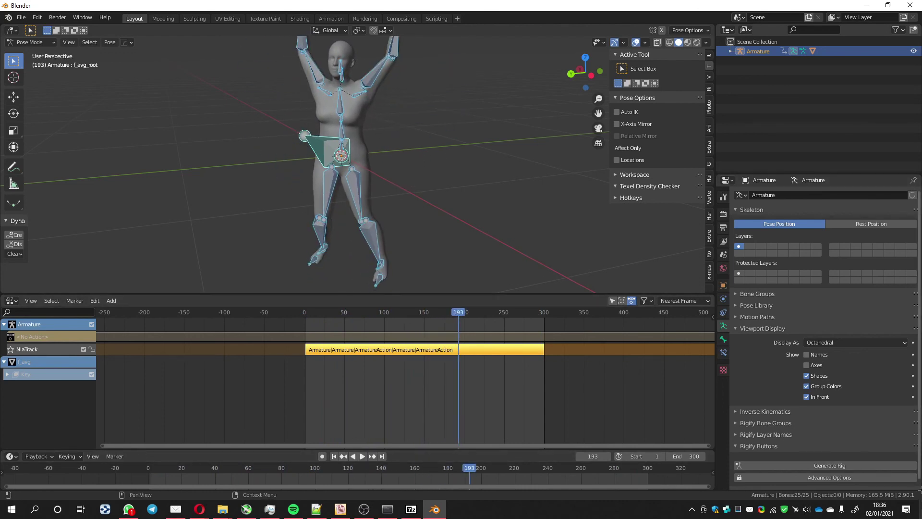